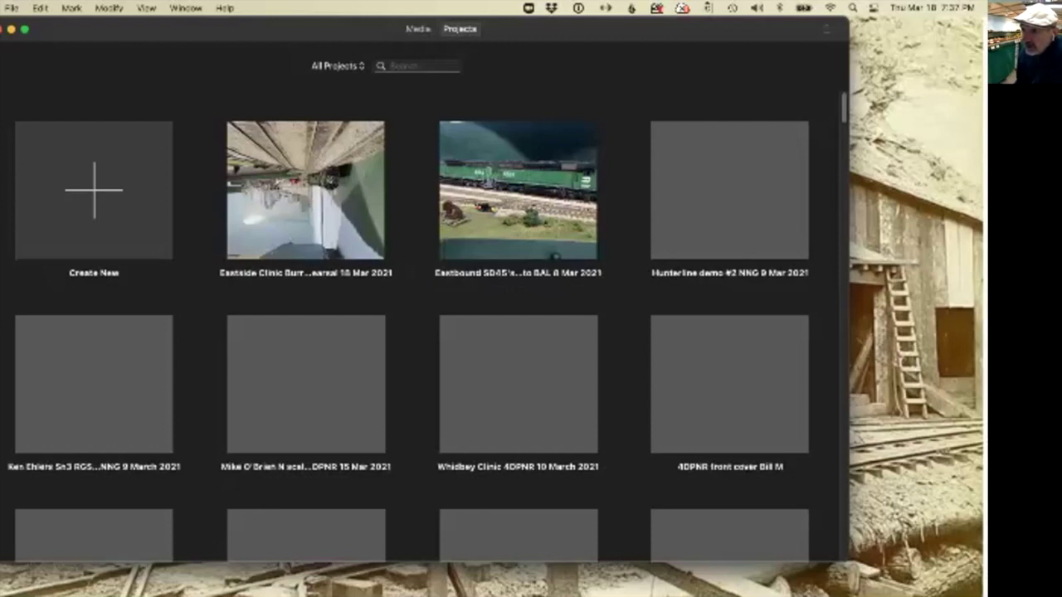
Open the Eastside Clinic Burr rehearsal 18 Mar 2021 project and preview its clips.
double_click(306, 191)
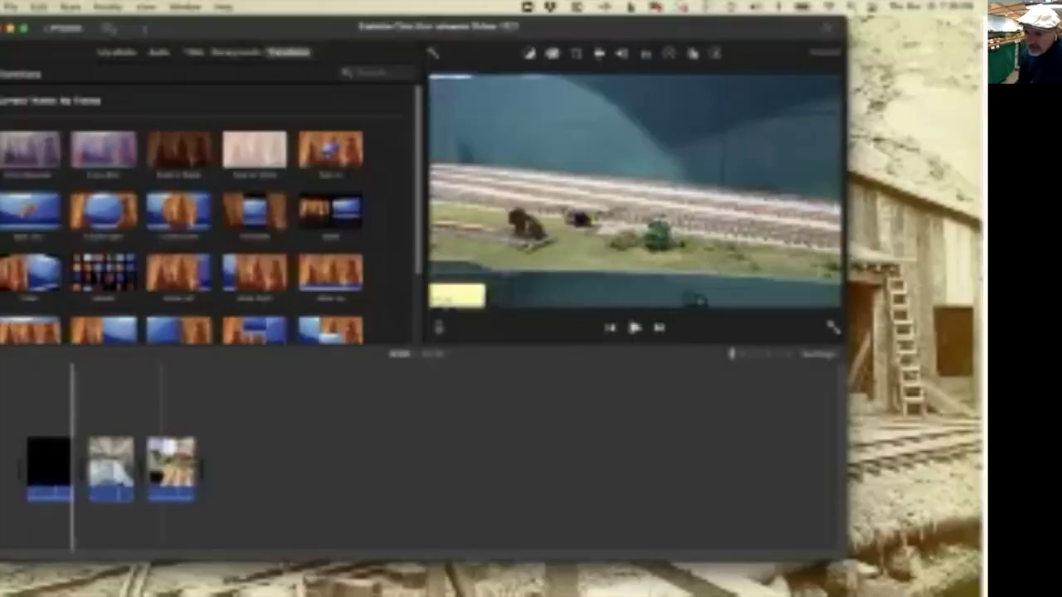
key(space)
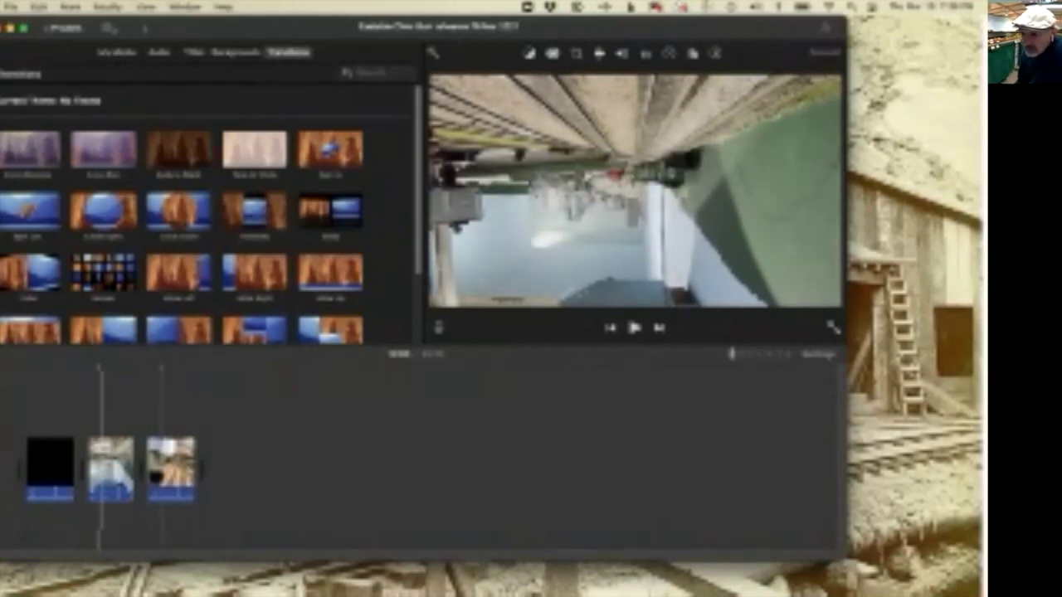
click(155, 464)
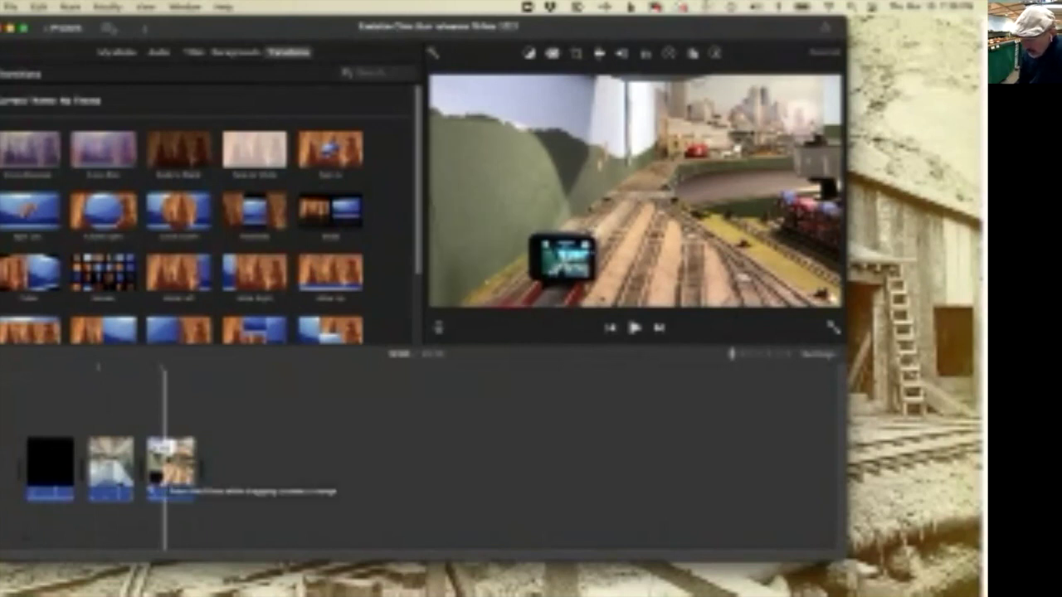
Rotate the upside-down second clip clockwise by 180 degrees.
click(114, 465)
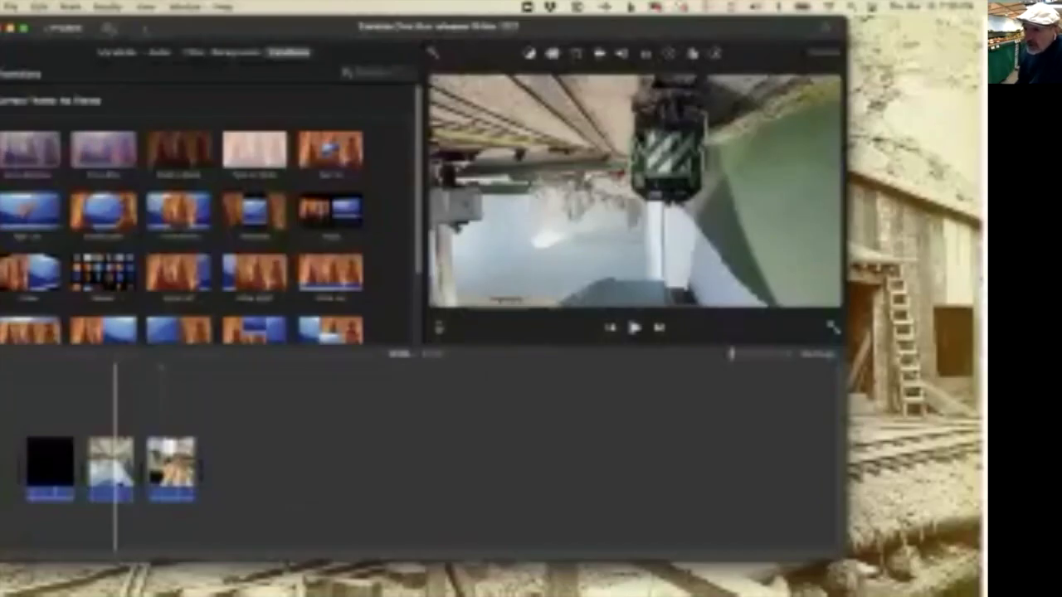
click(119, 477)
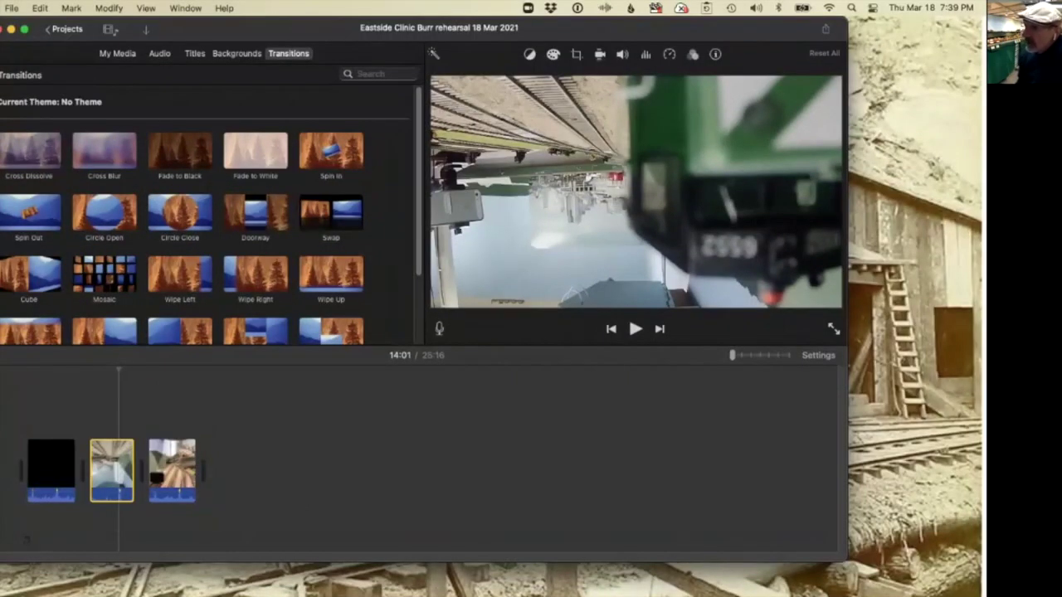
click(578, 54)
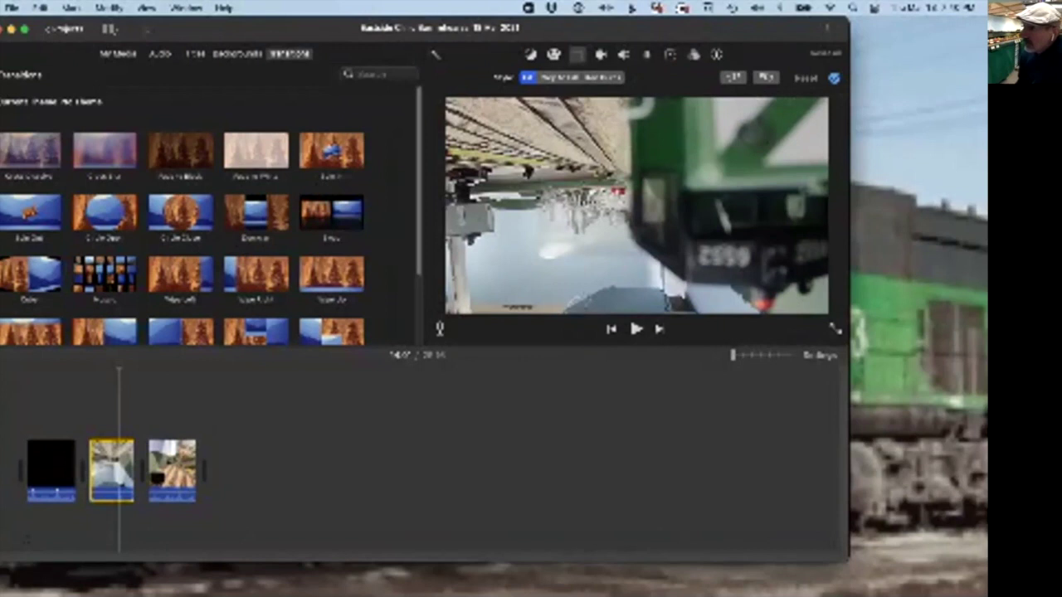
click(765, 78)
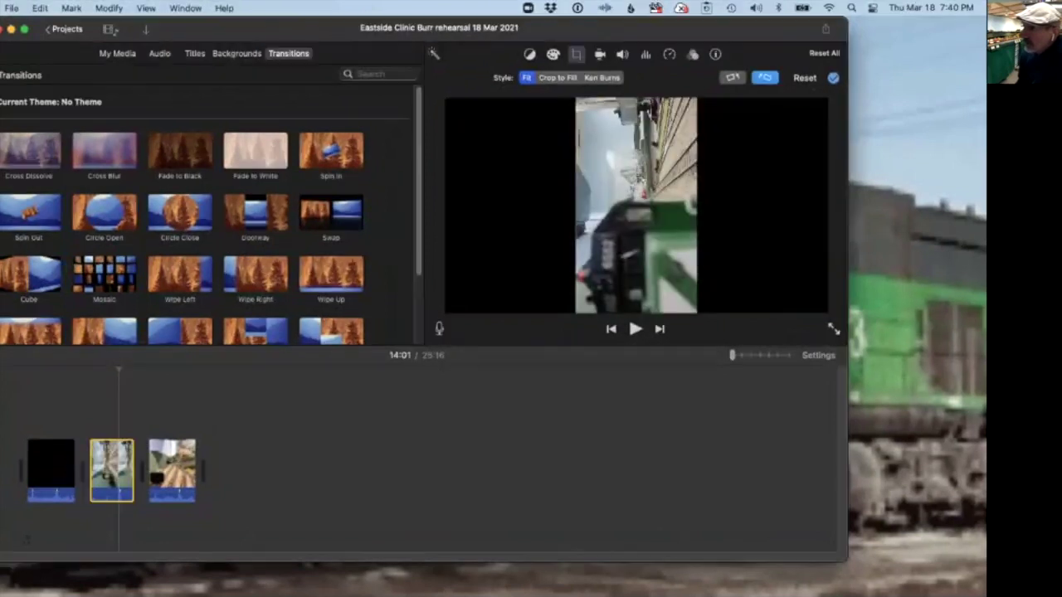
click(764, 77)
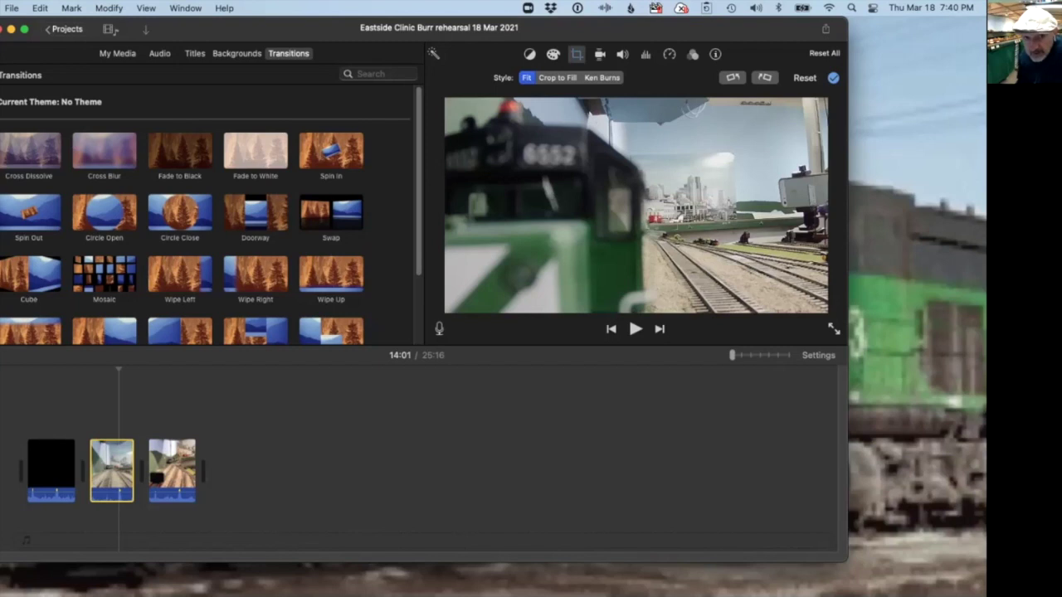
click(833, 330)
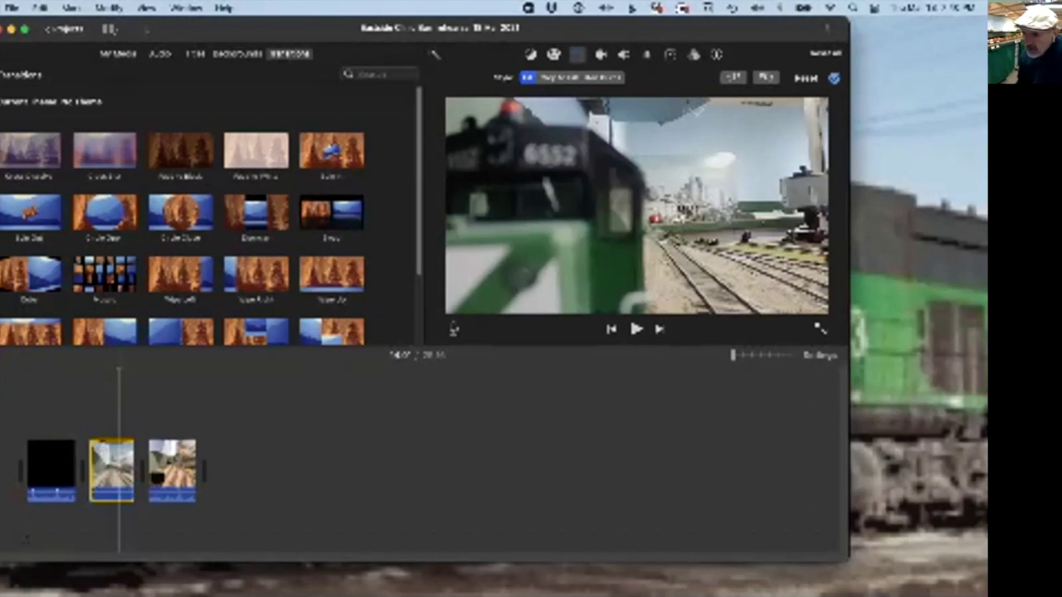
Place the third clip as an overlay above the second clip and align the two under an enlarged timeline view.
drag(172, 470, 141, 396)
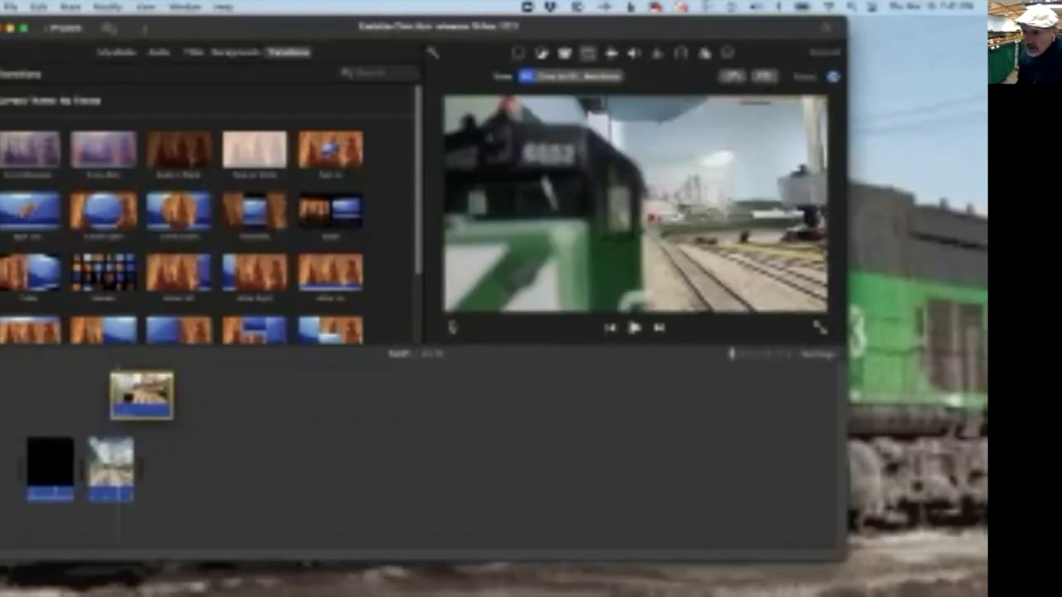
drag(142, 395, 123, 408)
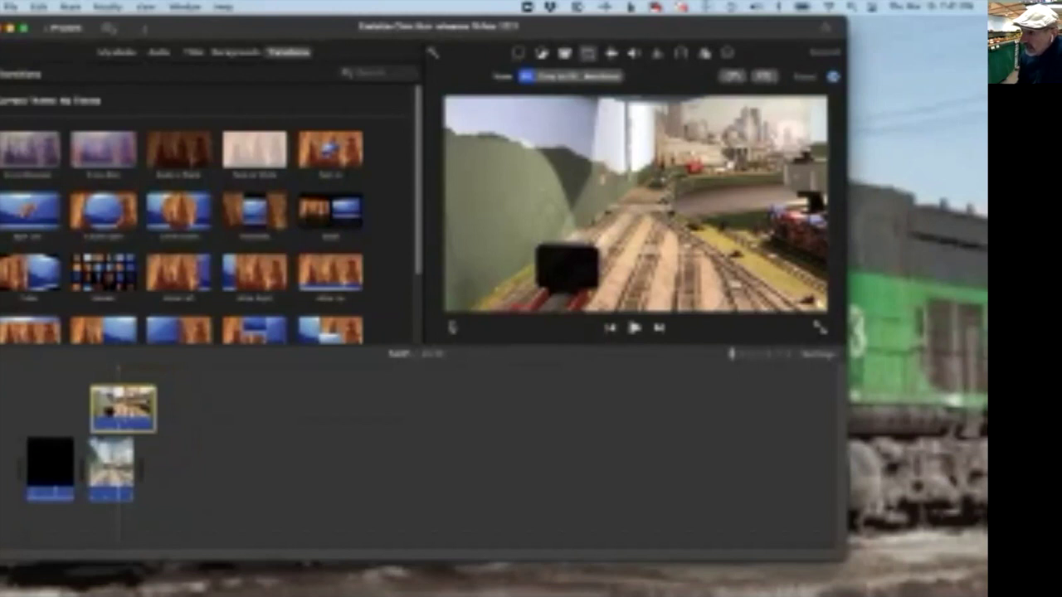
drag(731, 354, 741, 354)
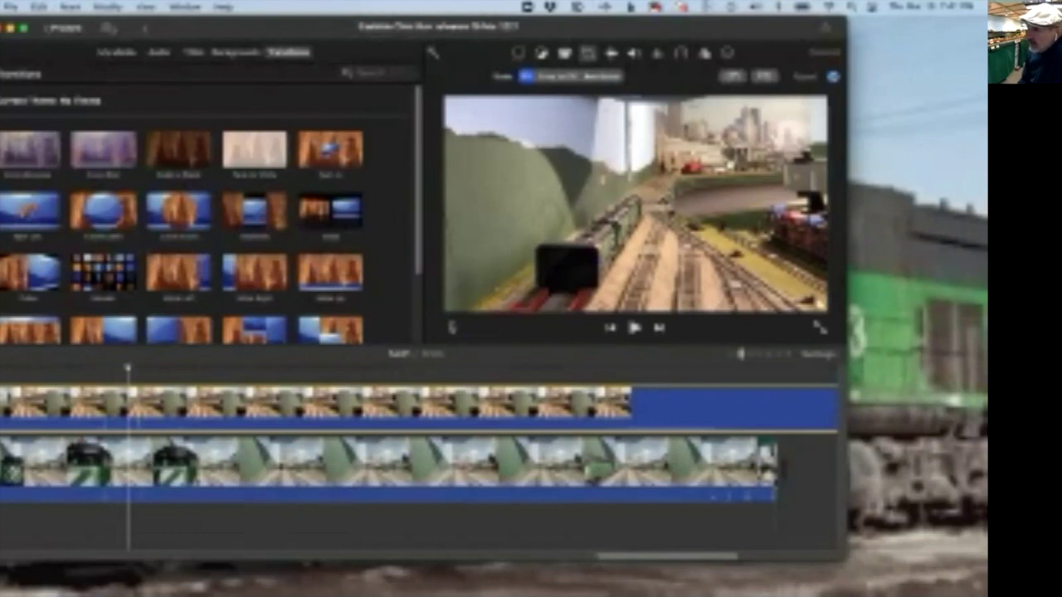
drag(741, 354, 787, 354)
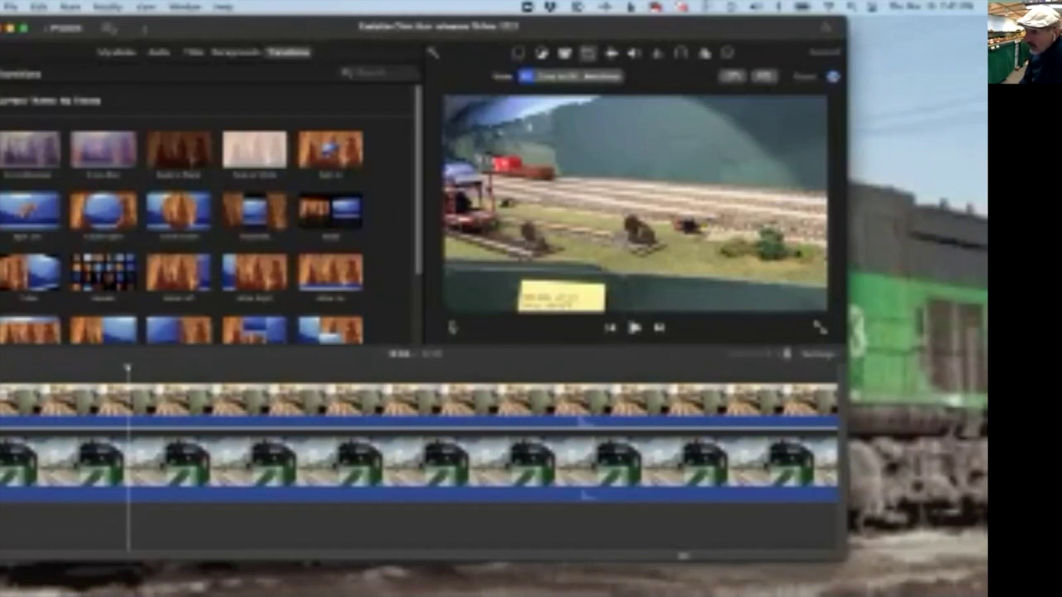
Set the overlay clip to Picture in Picture.
click(577, 403)
click(554, 403)
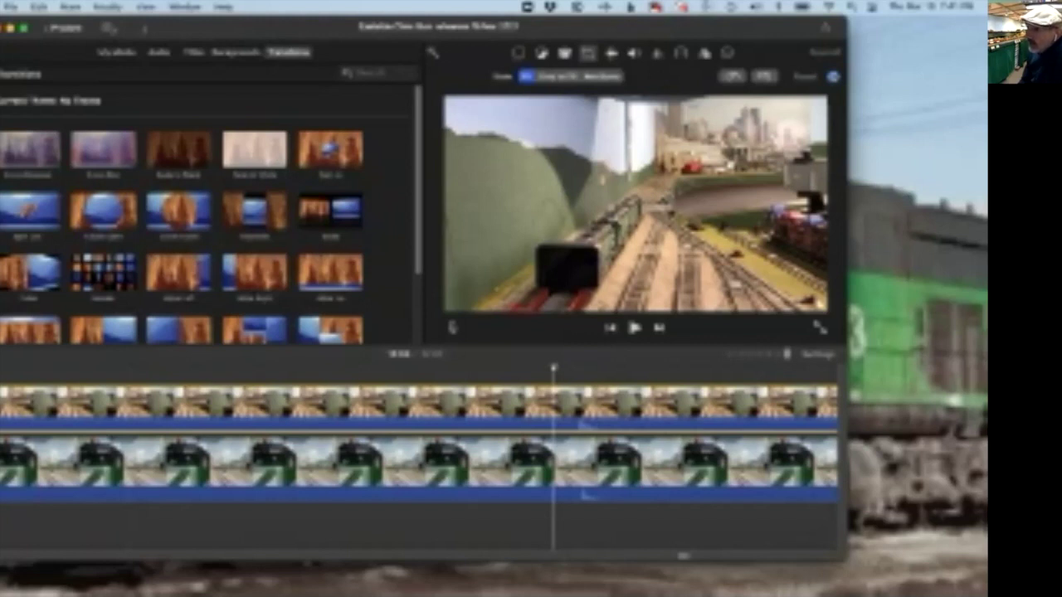
click(519, 53)
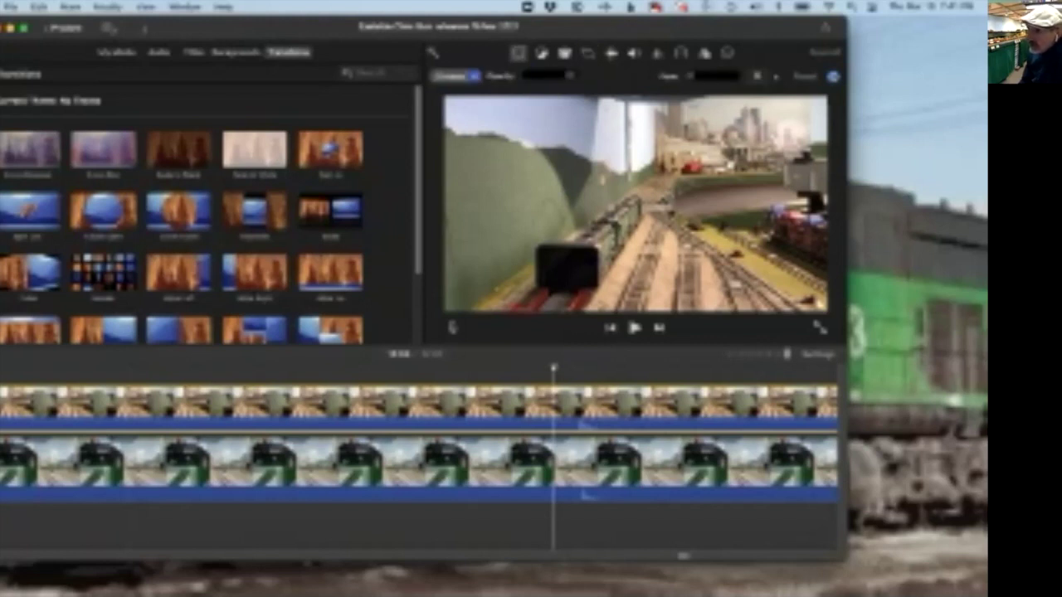
click(474, 77)
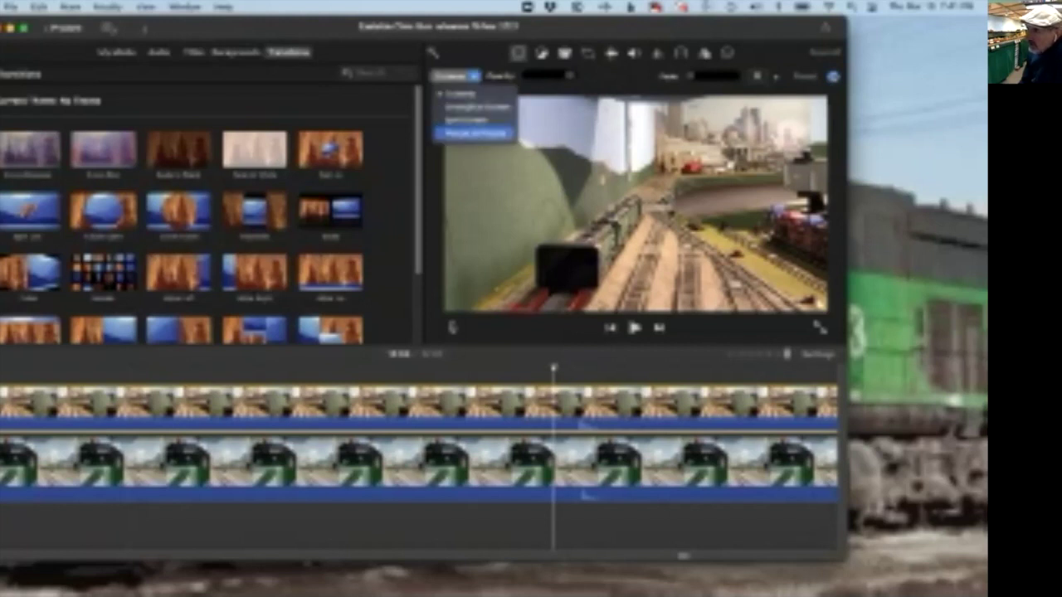
click(475, 132)
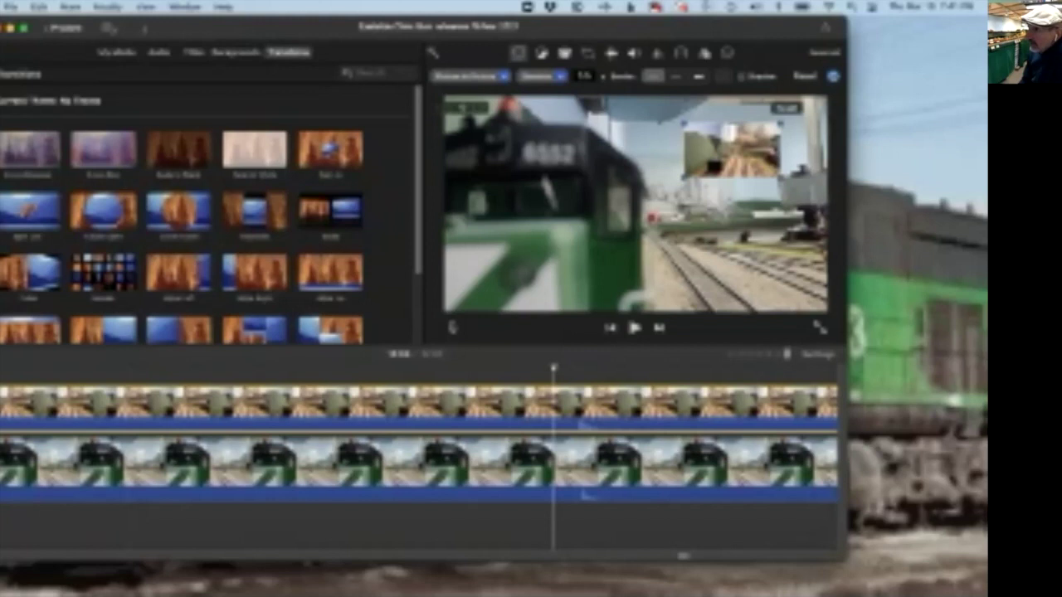
Enlarge the picture-in-picture inset to nearly half the frame width and fit it into the frame's upper-right corner.
drag(738, 158, 713, 185)
drag(756, 150, 828, 109)
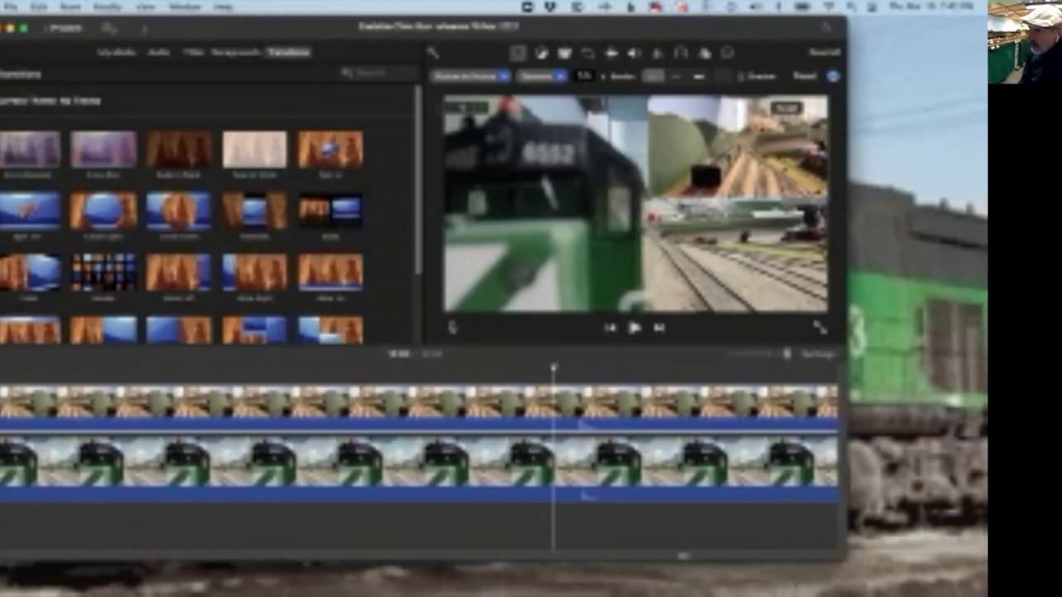
click(820, 329)
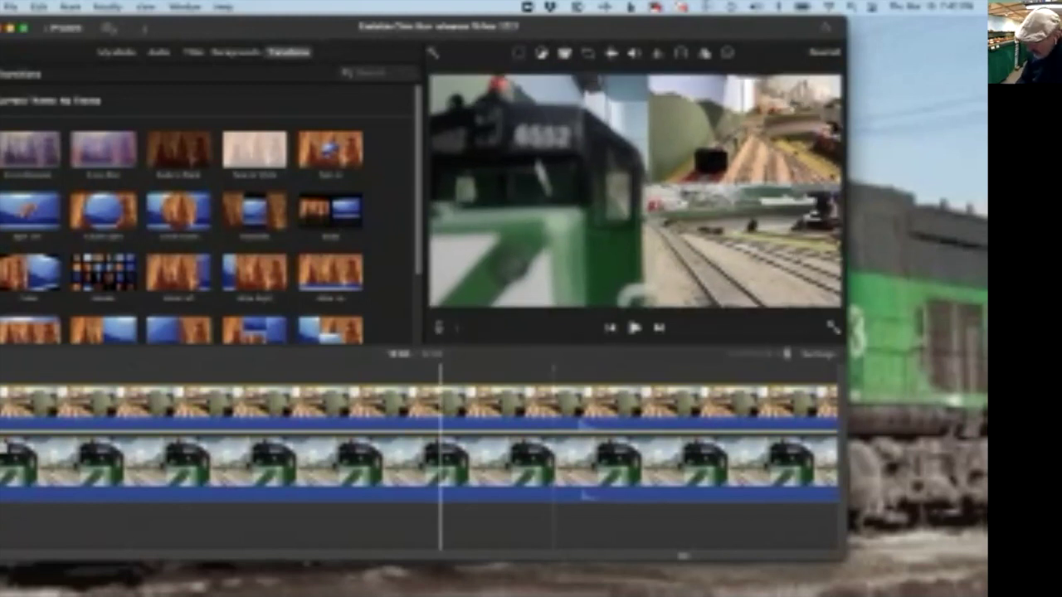
Play back the picture-in-picture section and part of the first clip to check the footage.
click(440, 463)
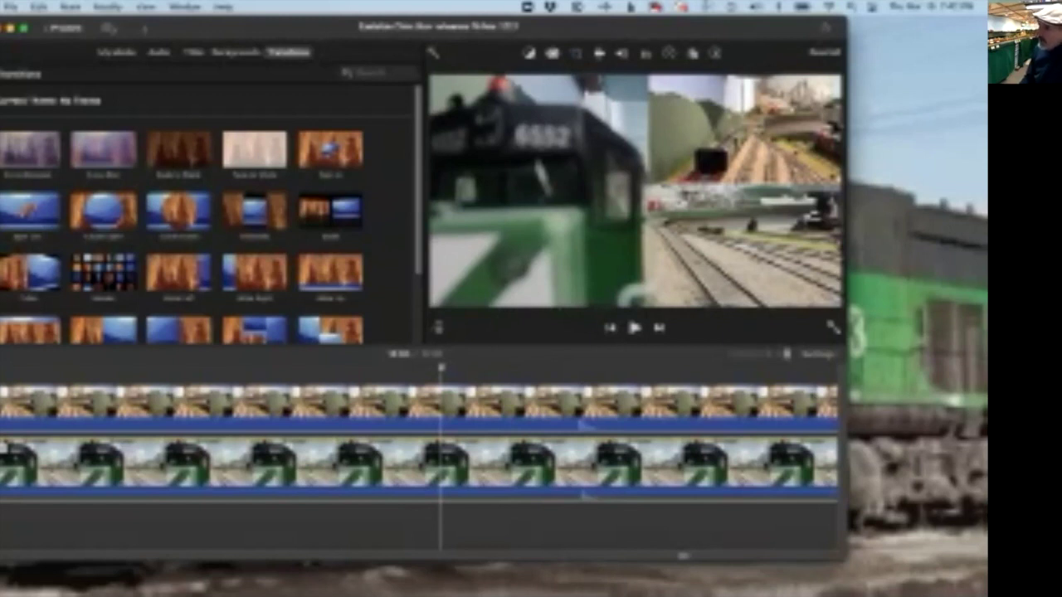
key(space)
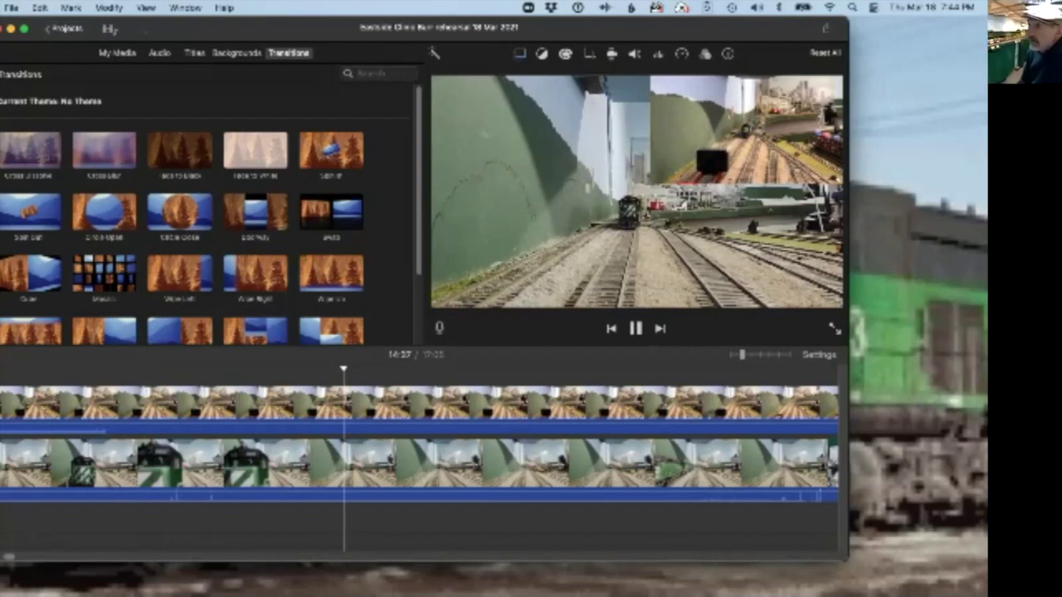
key(space)
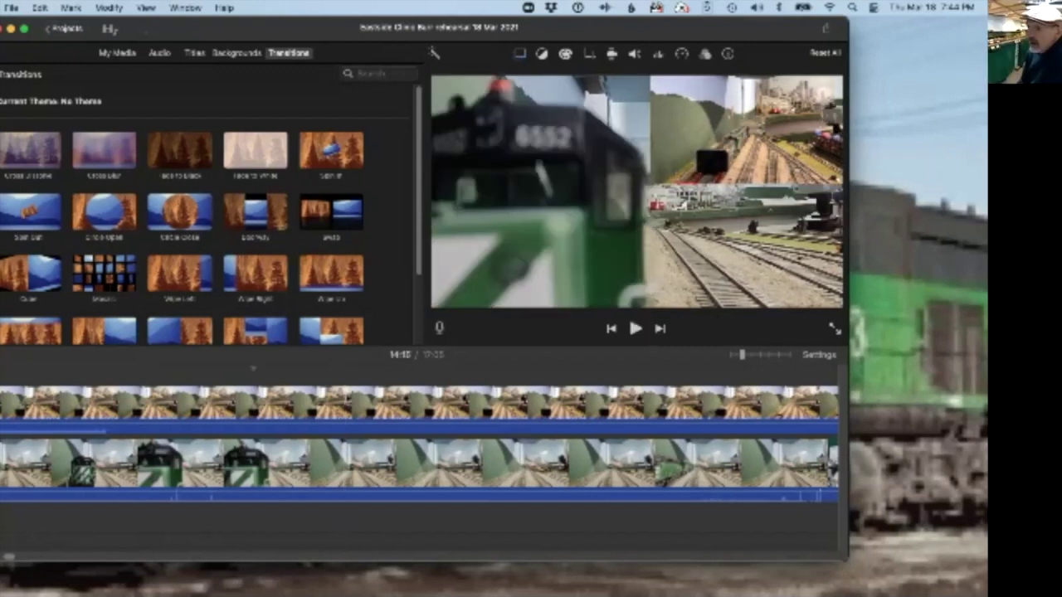
key(super+minus)
click(121, 478)
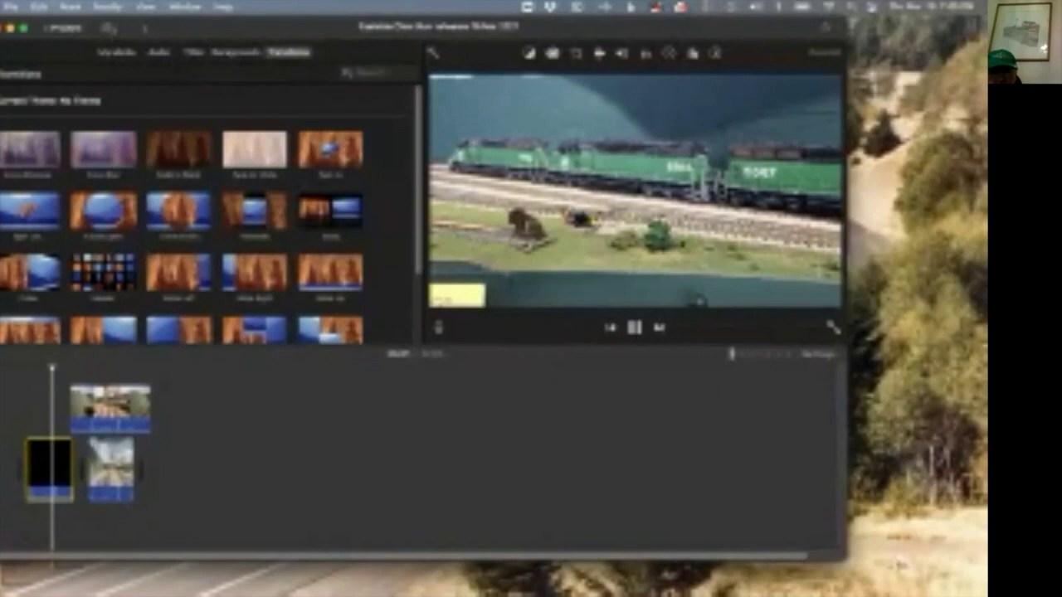
key(space)
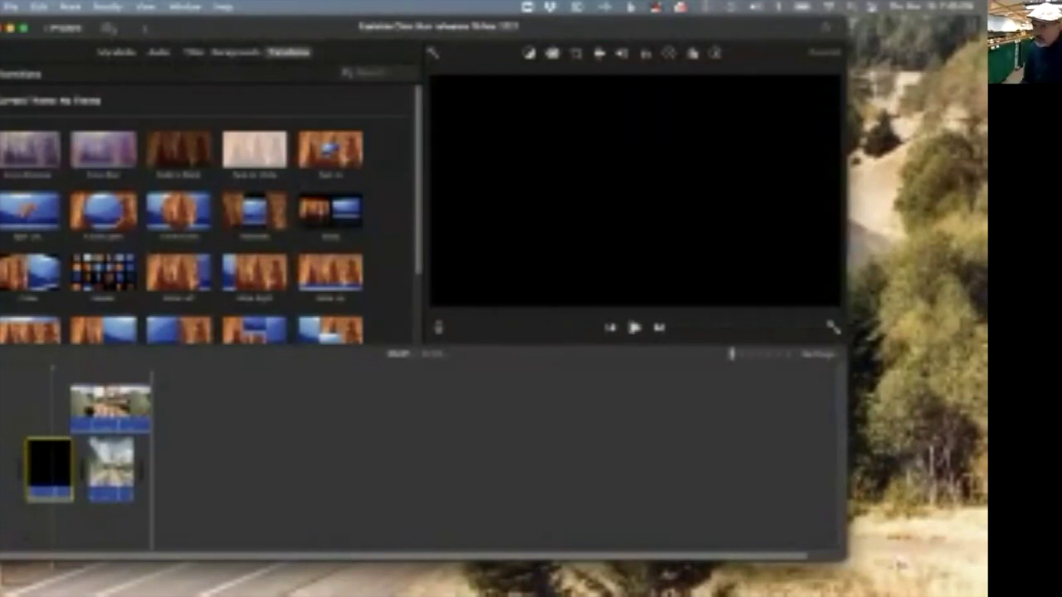
Split the first clip at the blue-backdrop train shot and again in the Broad St. shot to isolate the segment between.
key(super+plus)
click(360, 467)
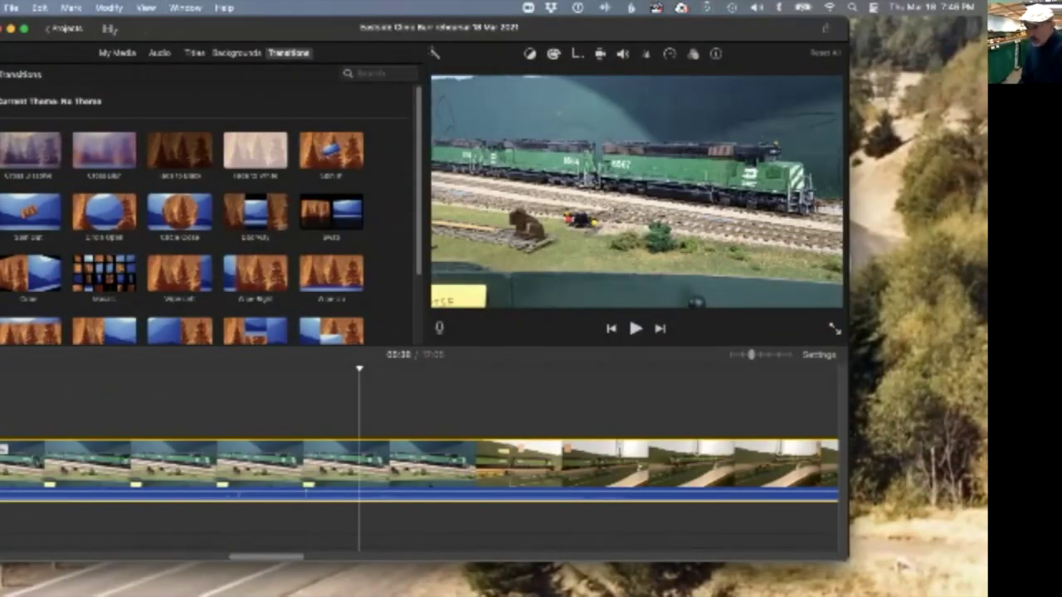
key(super+b)
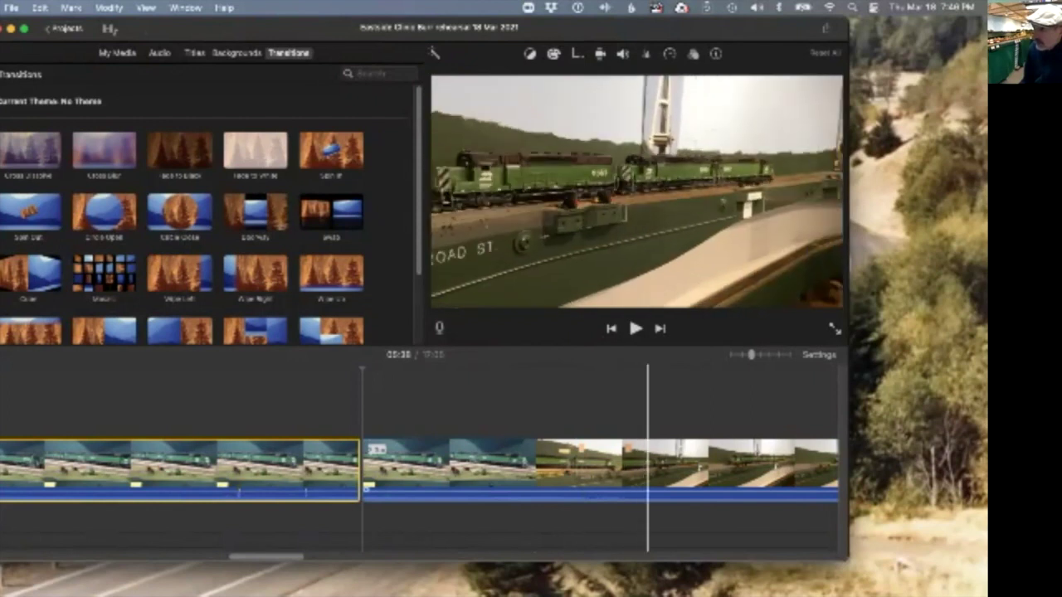
click(685, 468)
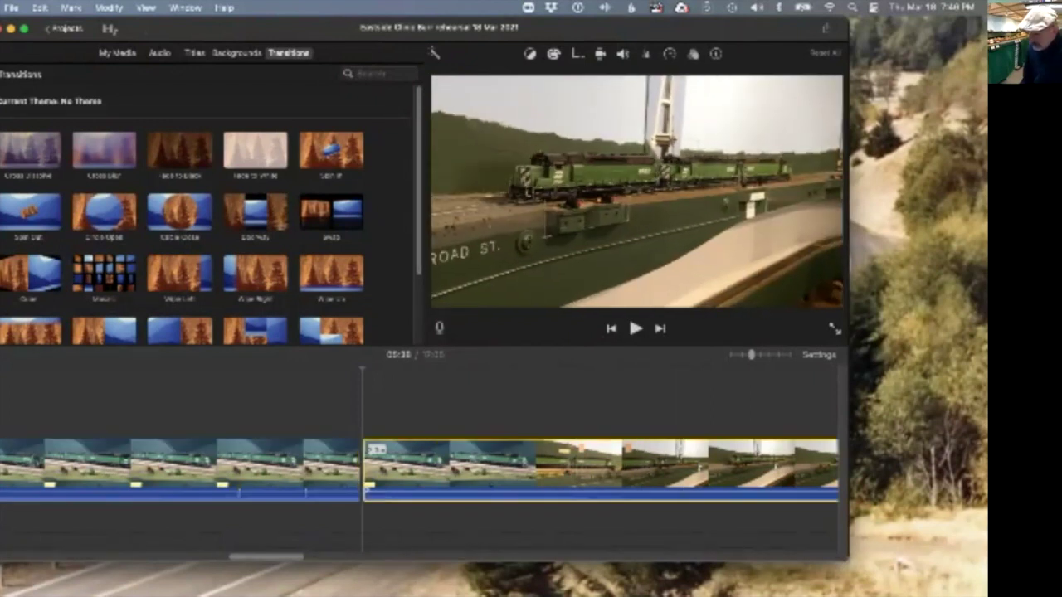
key(super+b)
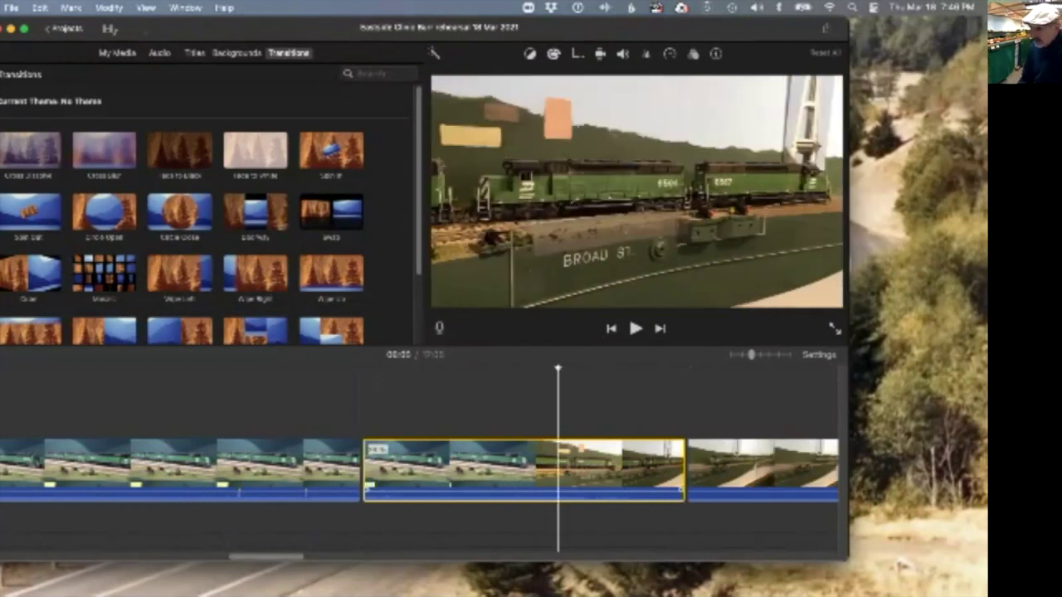
Copy the isolated segment of the first clip and create a new empty movie project.
right_click(559, 469)
key(Escape)
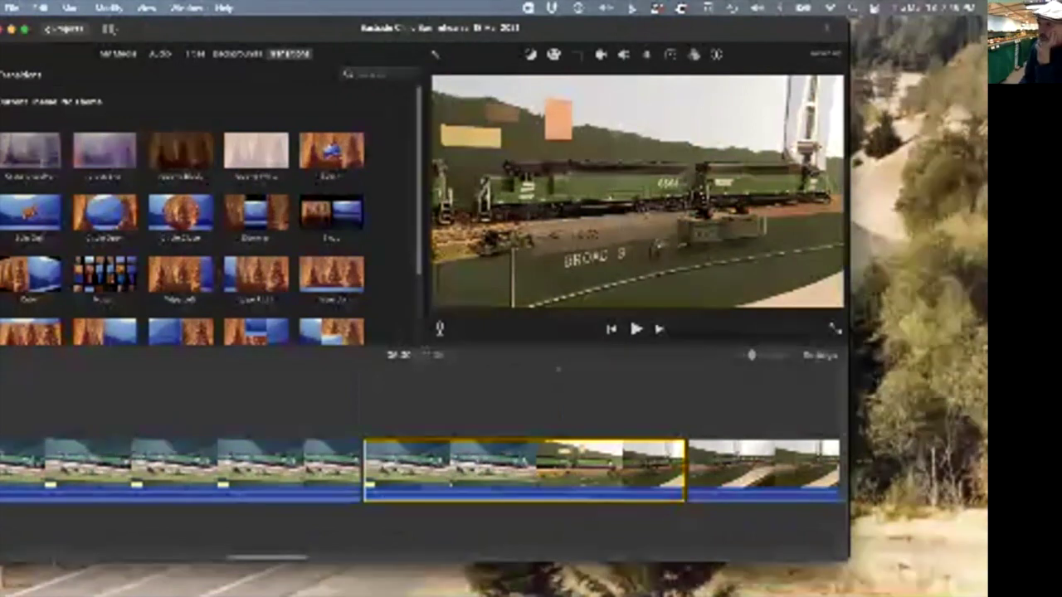
click(64, 29)
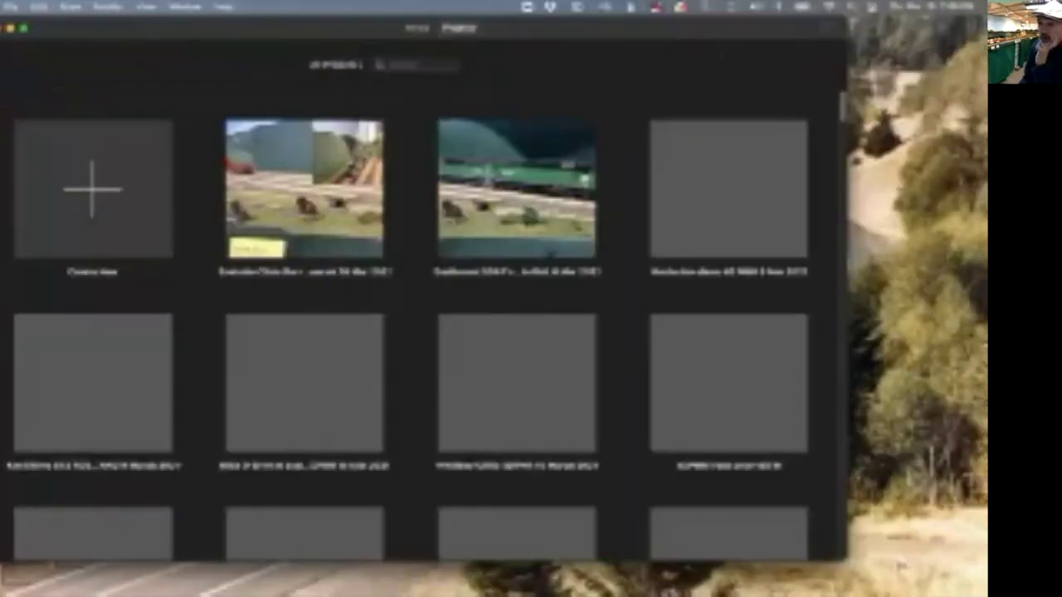
click(93, 191)
click(83, 262)
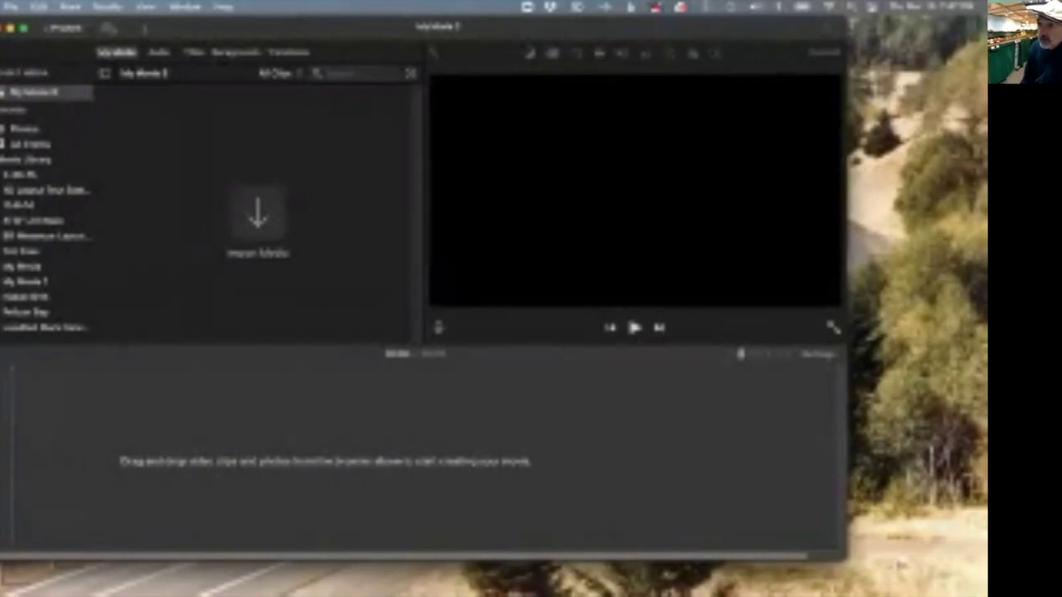
Paste the copied segment into the new movie's timeline and skim through its frames.
click(38, 5)
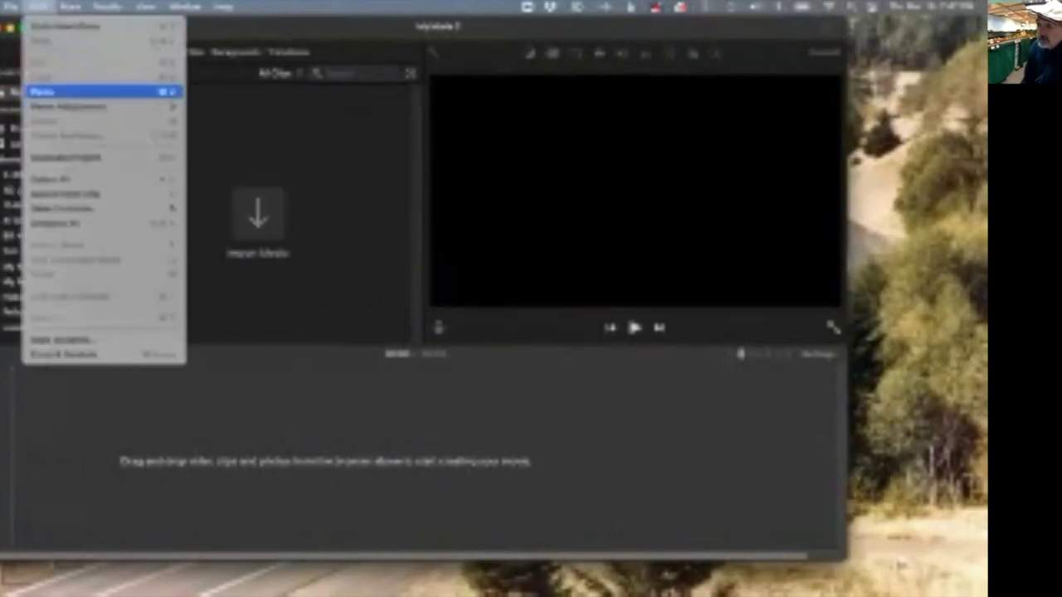
click(41, 91)
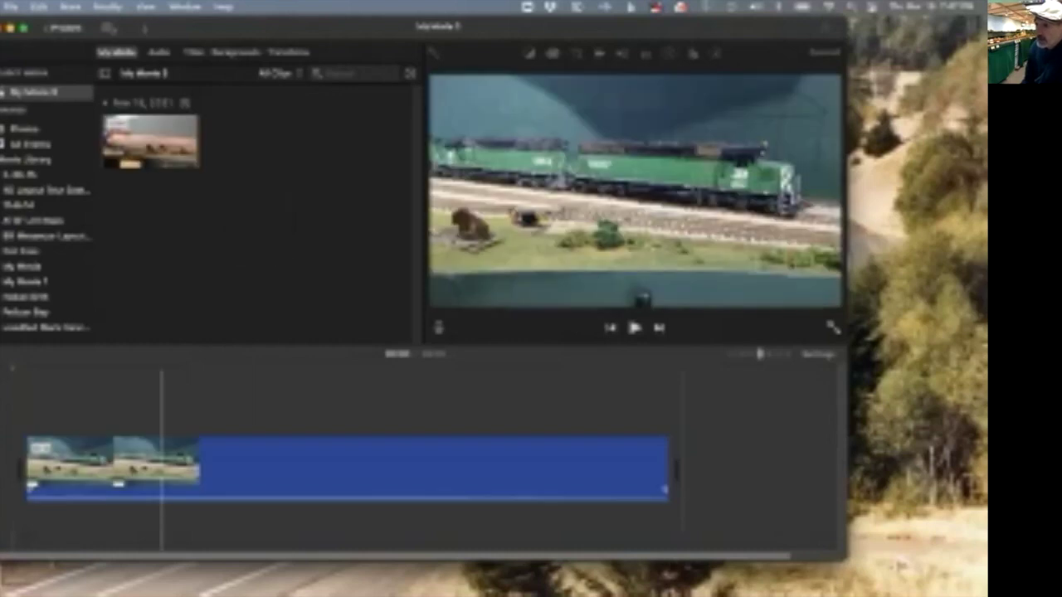
click(235, 390)
click(530, 390)
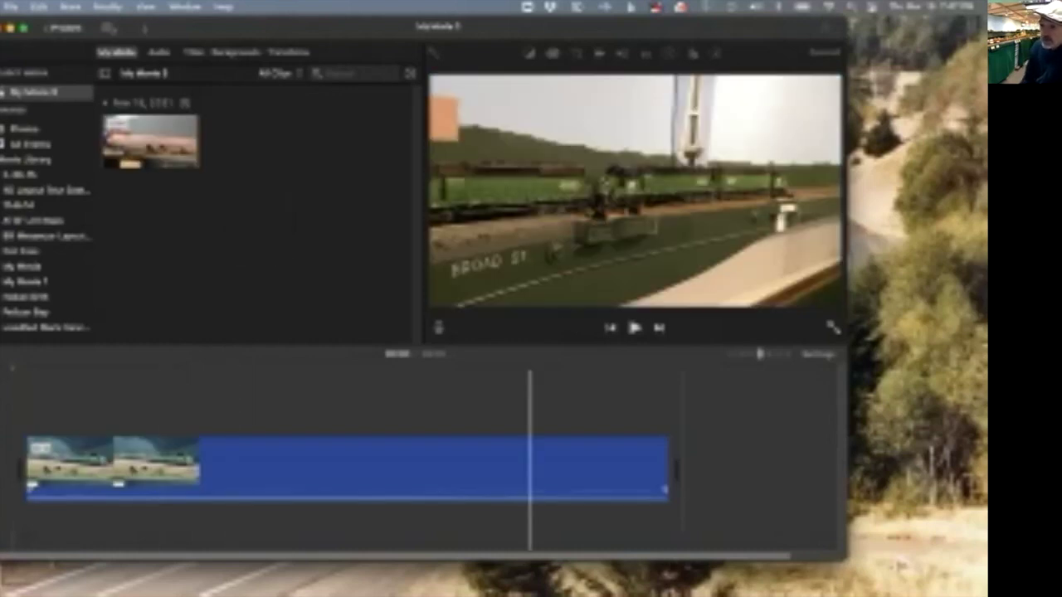
click(92, 398)
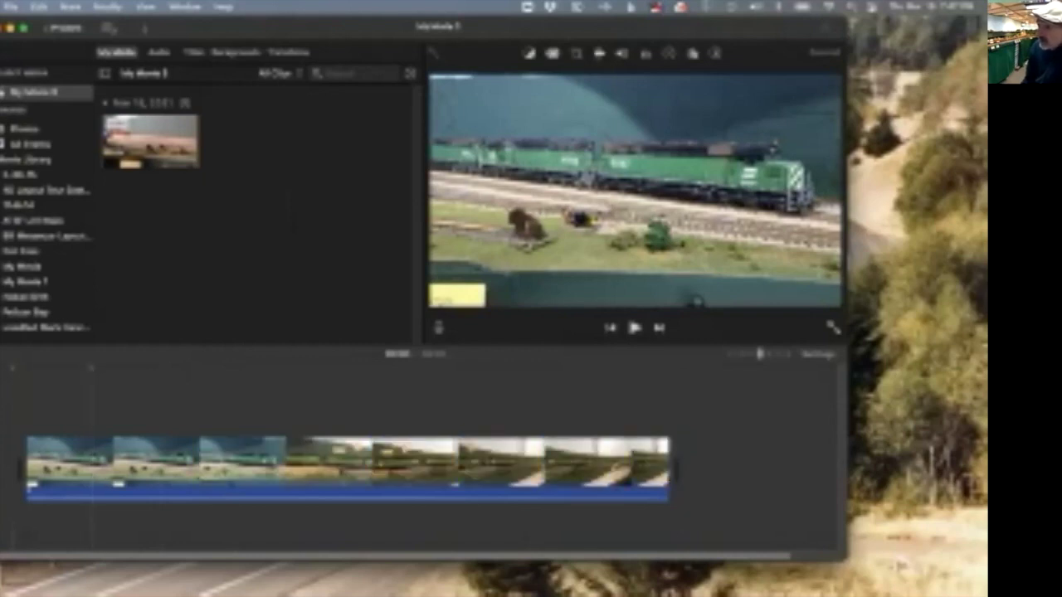
Record a short voiceover on the timeline, starting about three seconds into the movie.
key(v)
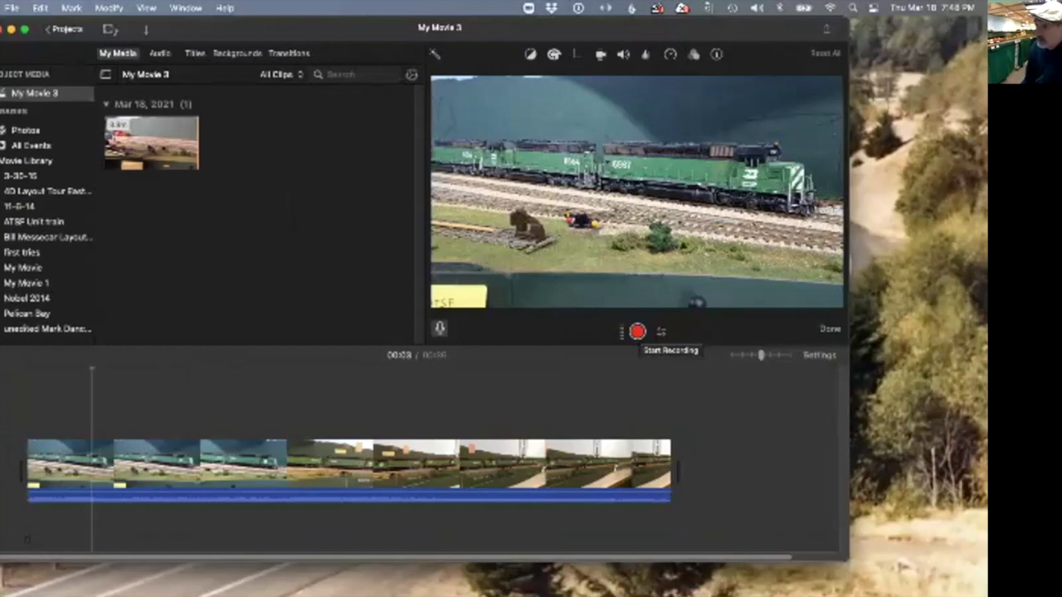
click(637, 332)
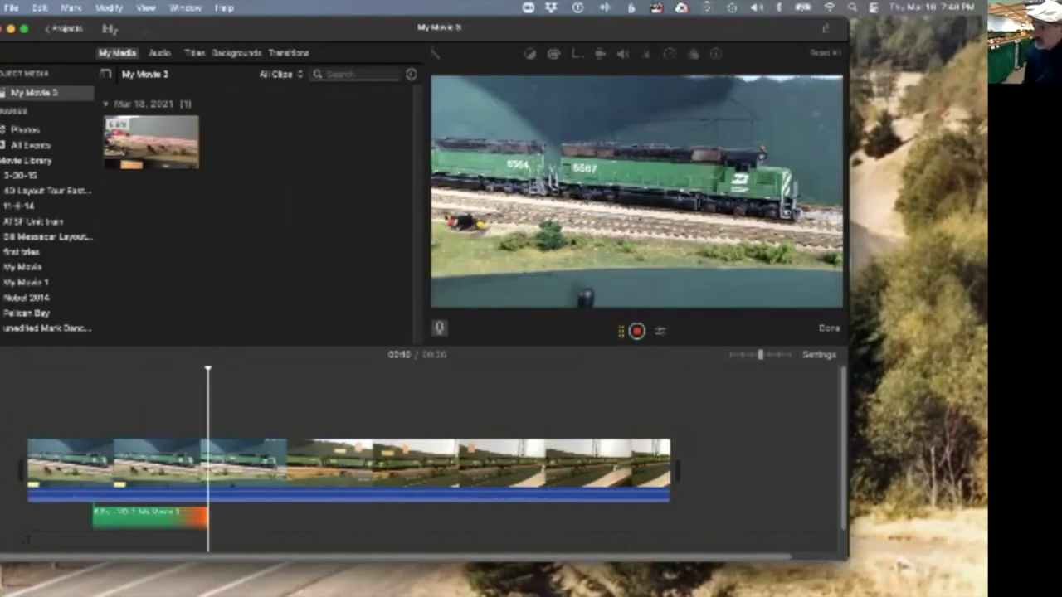
key(space)
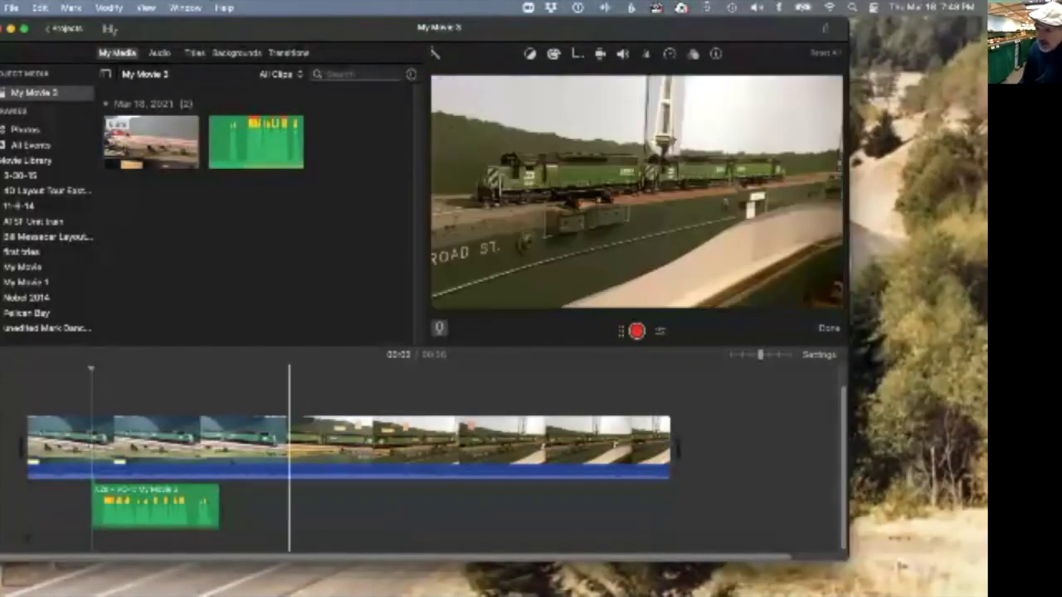
Play back the recorded voiceover from its beginning to check how it sounds.
click(94, 506)
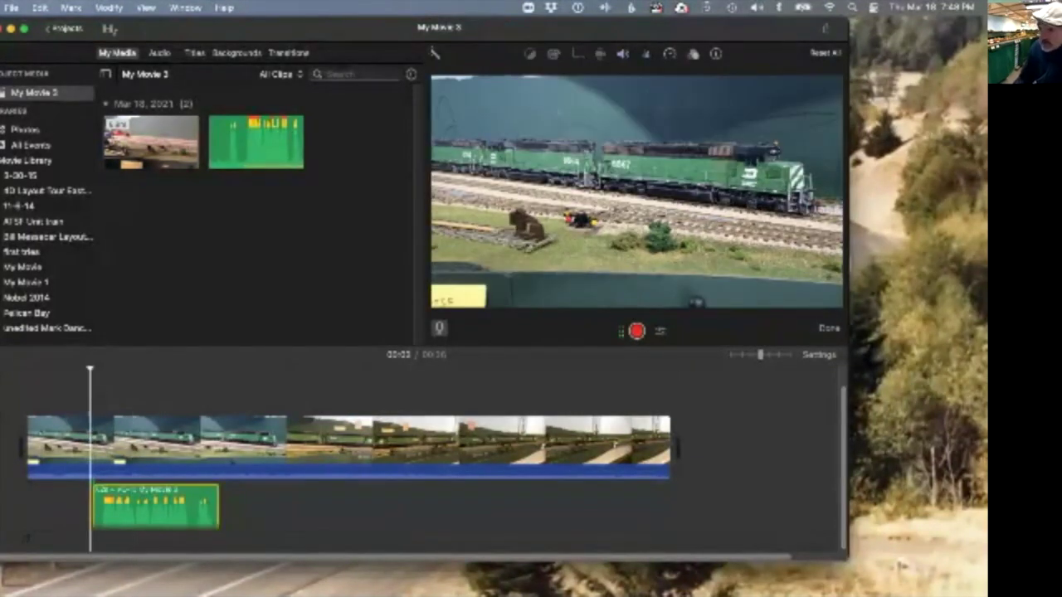
key(space)
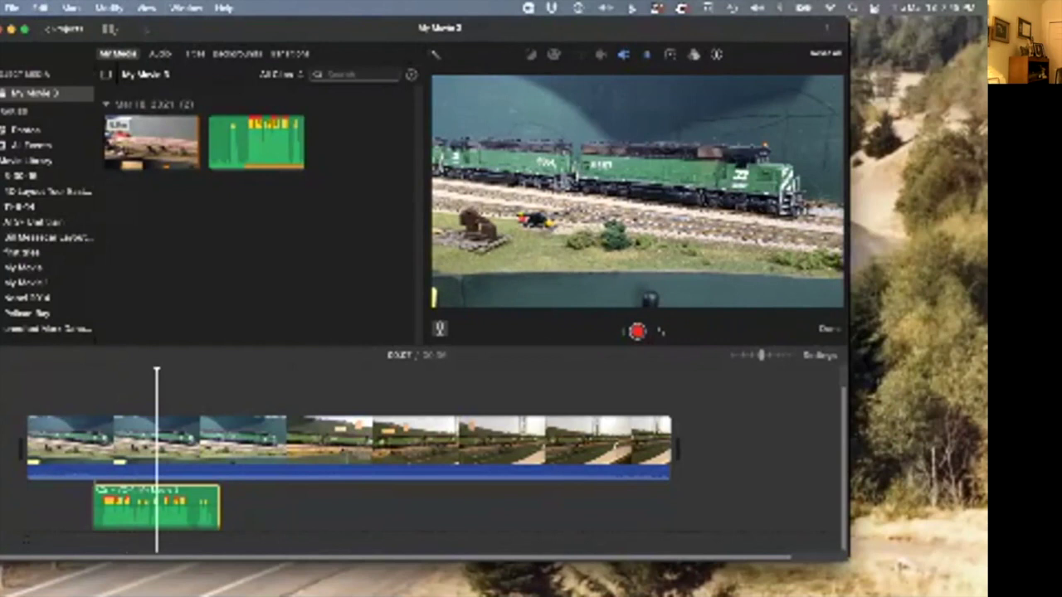
key(space)
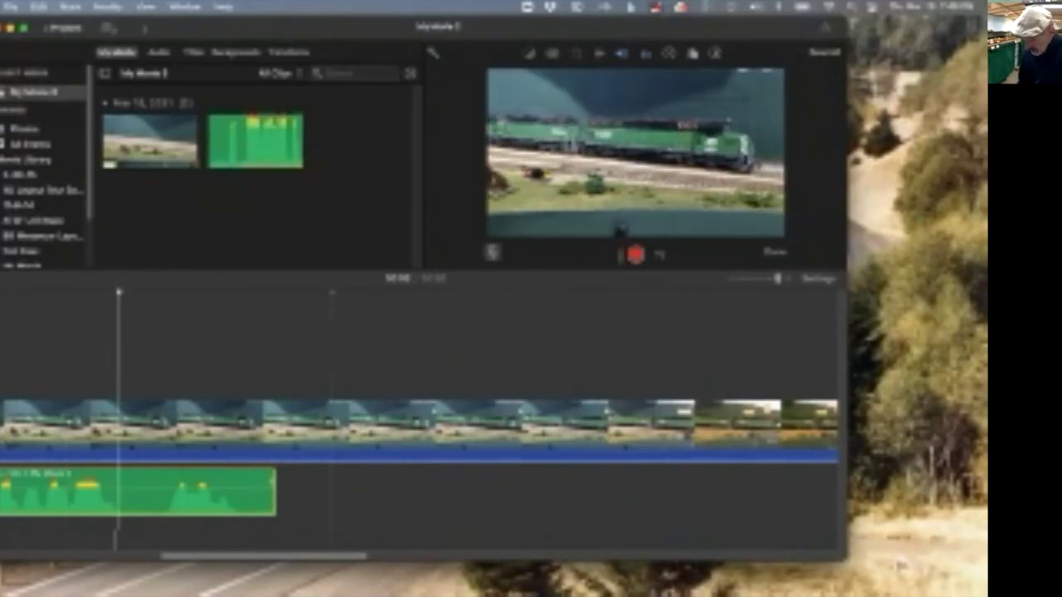
Cut a short section out of the voiceover near its end and close the gap with the remaining piece.
key(super+b)
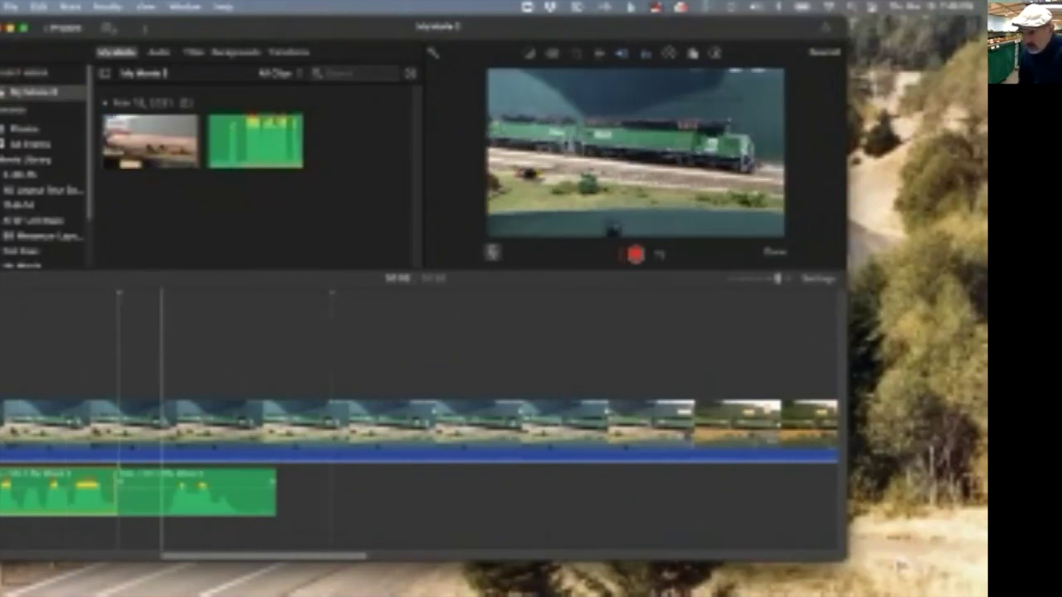
key(super+b)
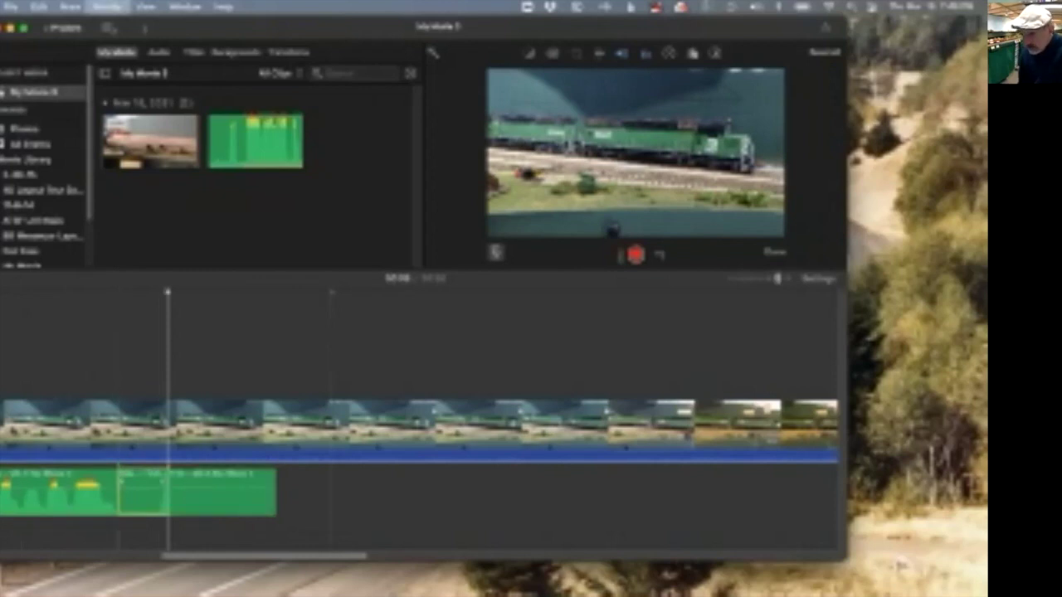
click(140, 493)
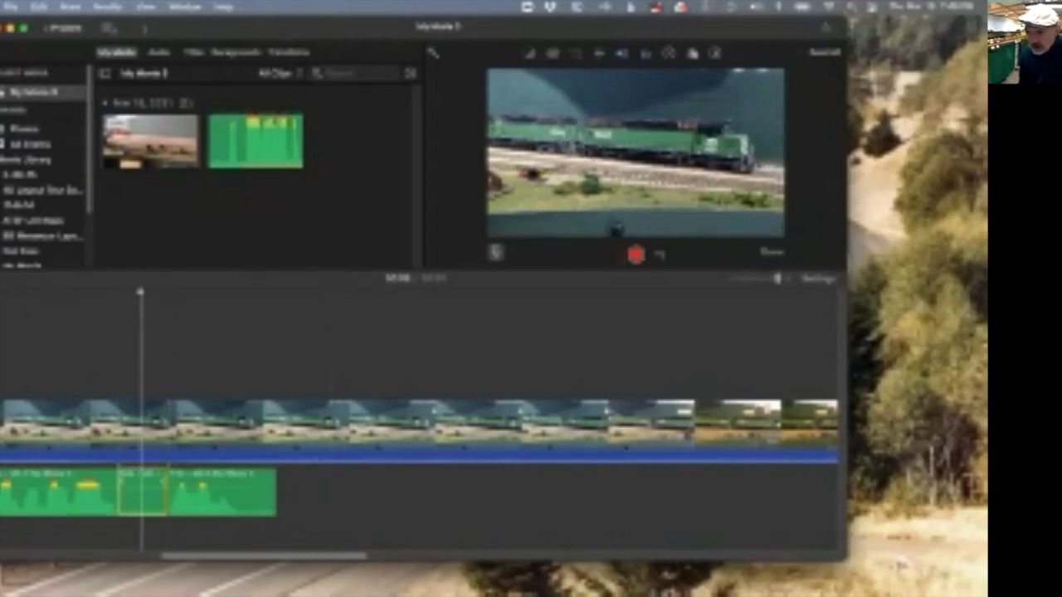
key(Delete)
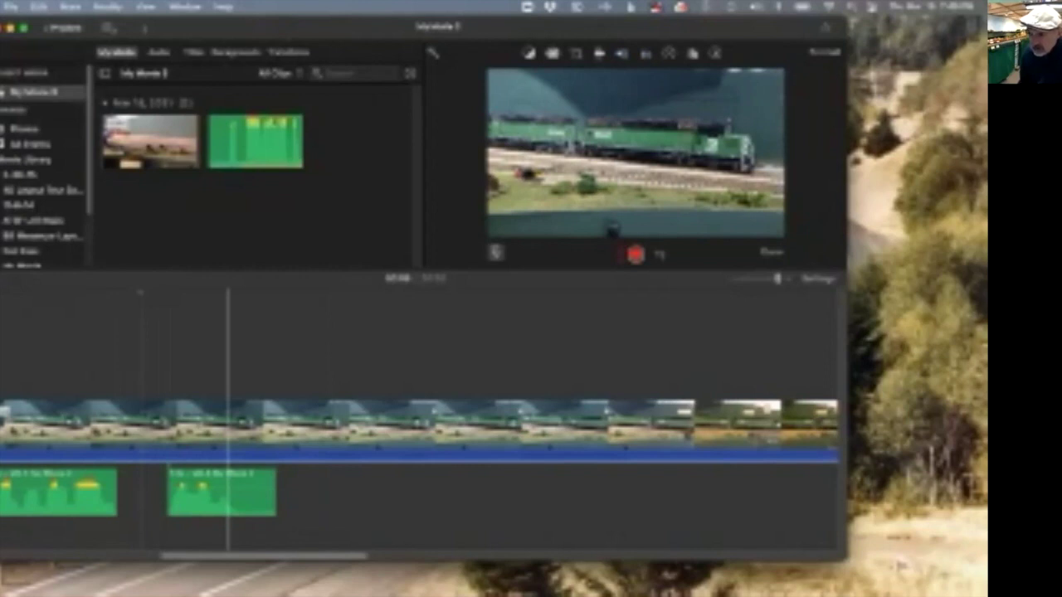
drag(224, 491, 173, 491)
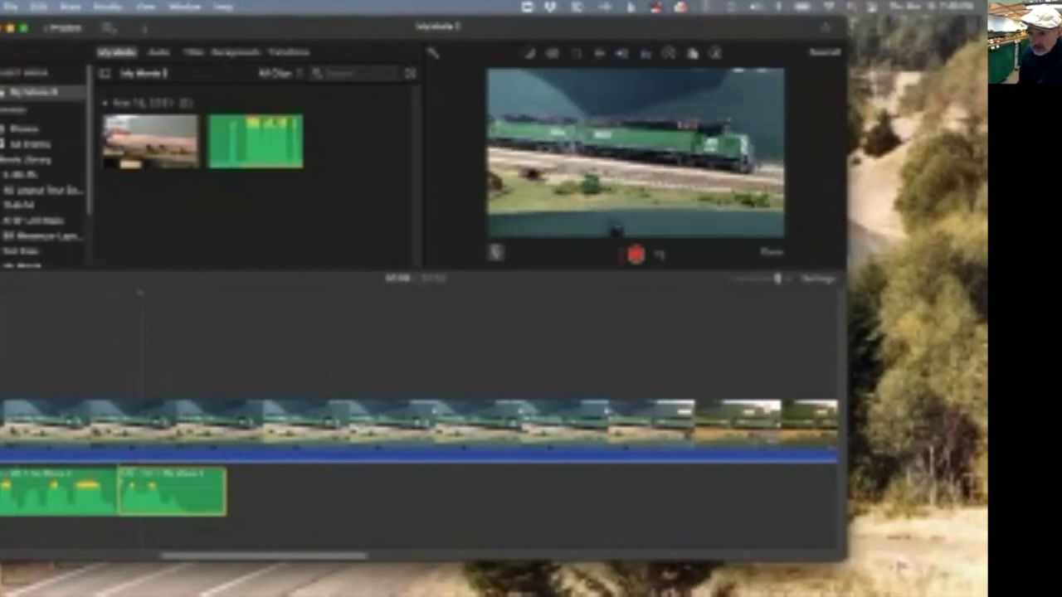
Play back the shortened voiceover across the cut, then go back to its earlier part in the timeline.
click(3, 348)
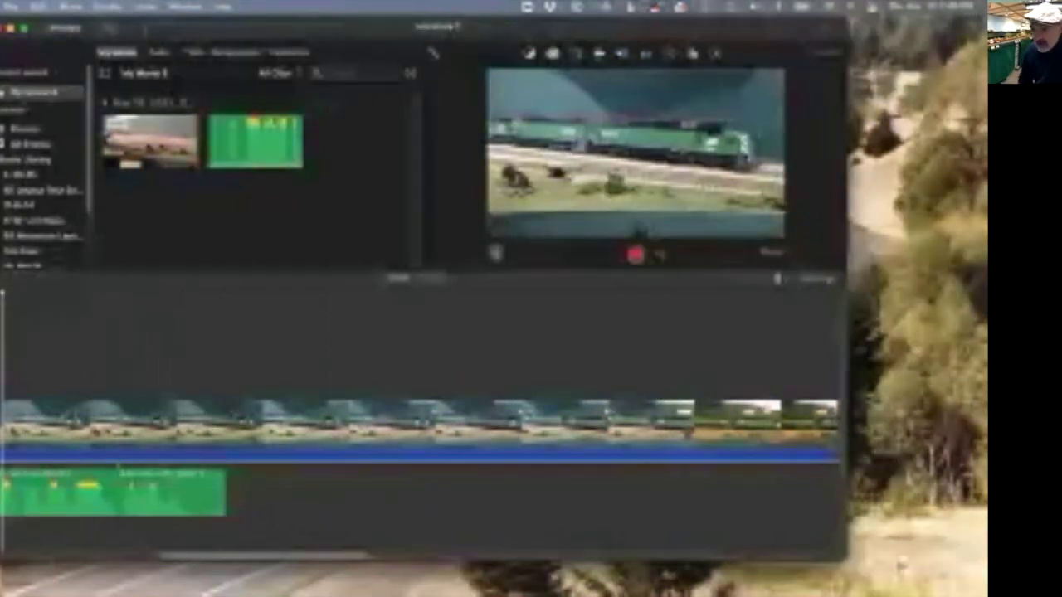
key(space)
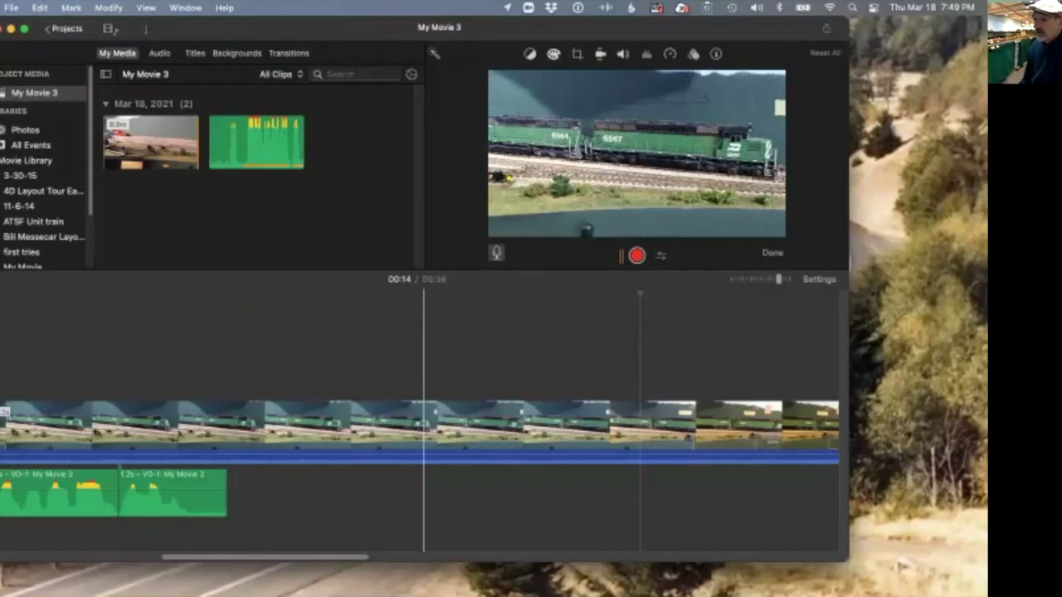
scroll(276, 357, left, 4)
click(275, 357)
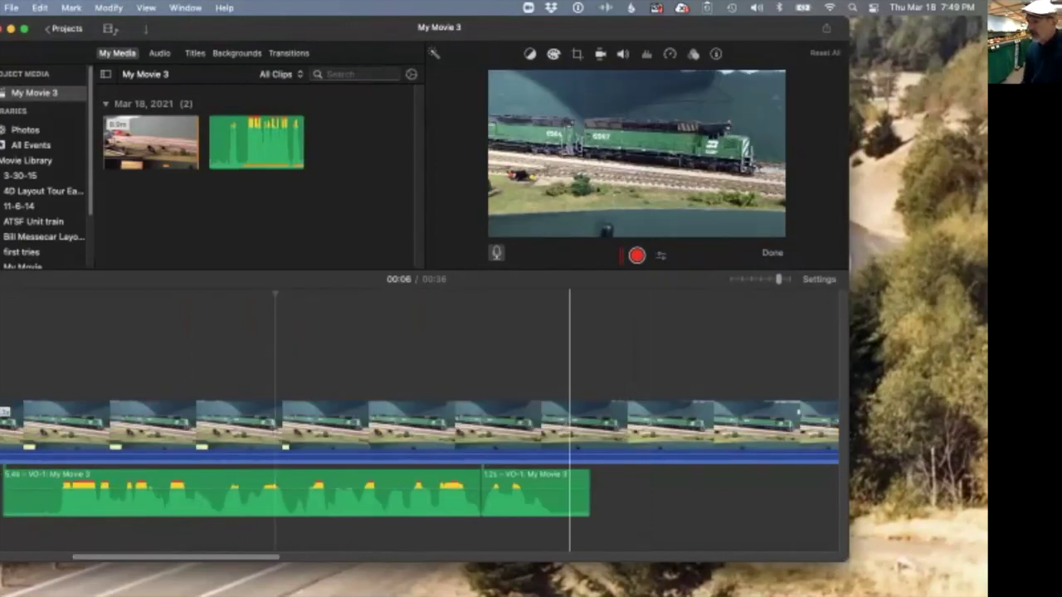
Split the train clip just past the end of the voiceover and again slightly further on to isolate a short segment.
key(super+b)
click(697, 432)
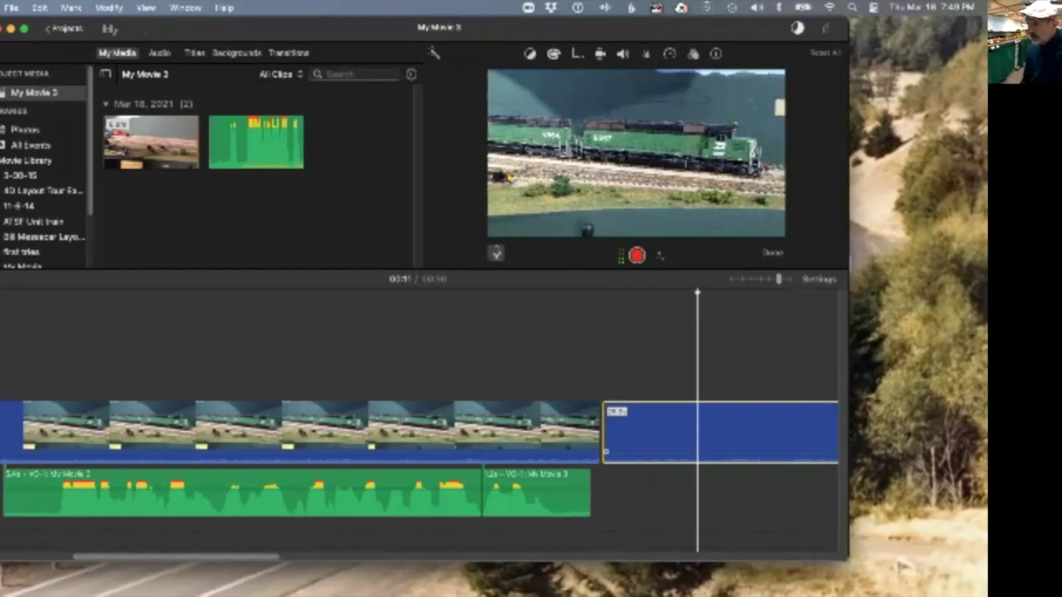
key(super+b)
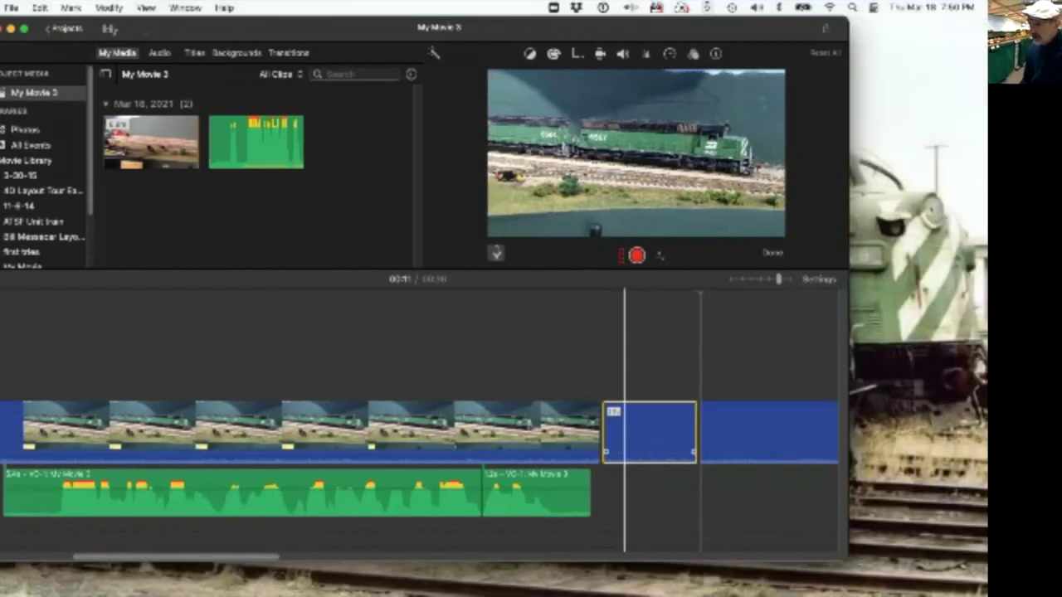
Detach the audio from the short isolated train segment and deselect it.
click(650, 432)
right_click(651, 431)
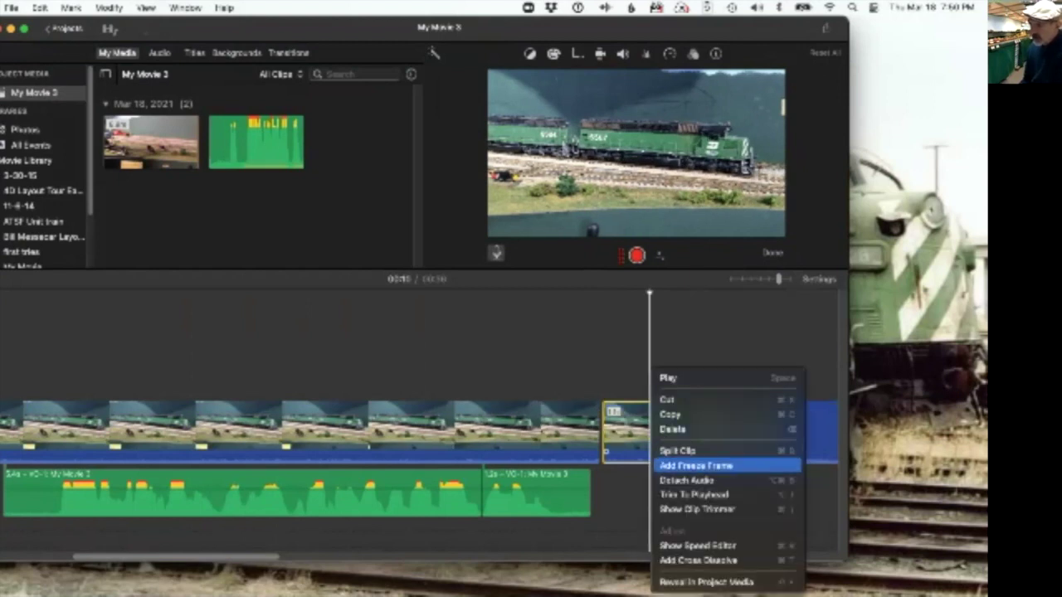
click(685, 480)
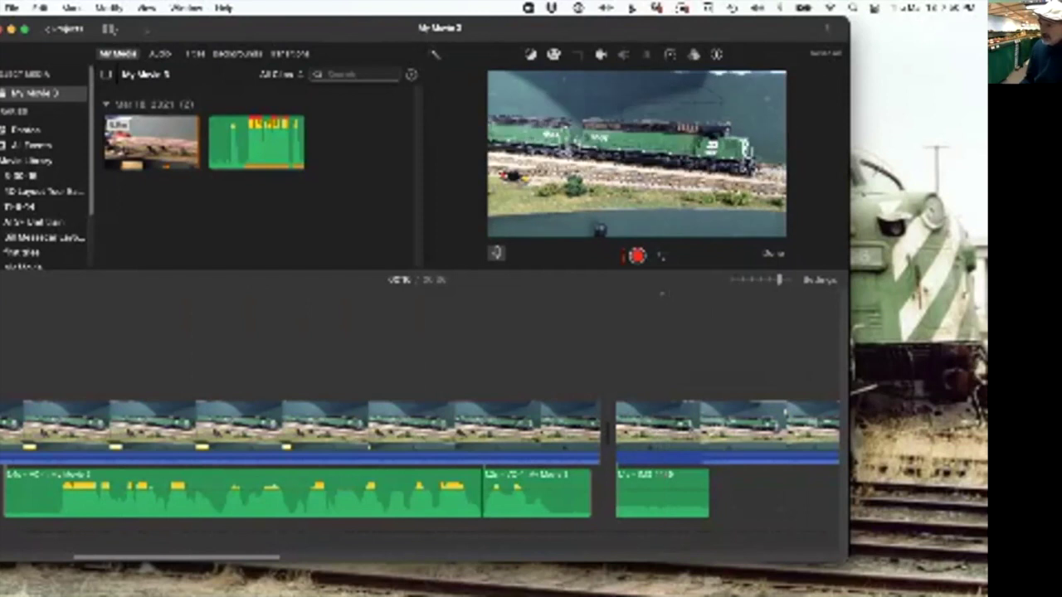
click(632, 332)
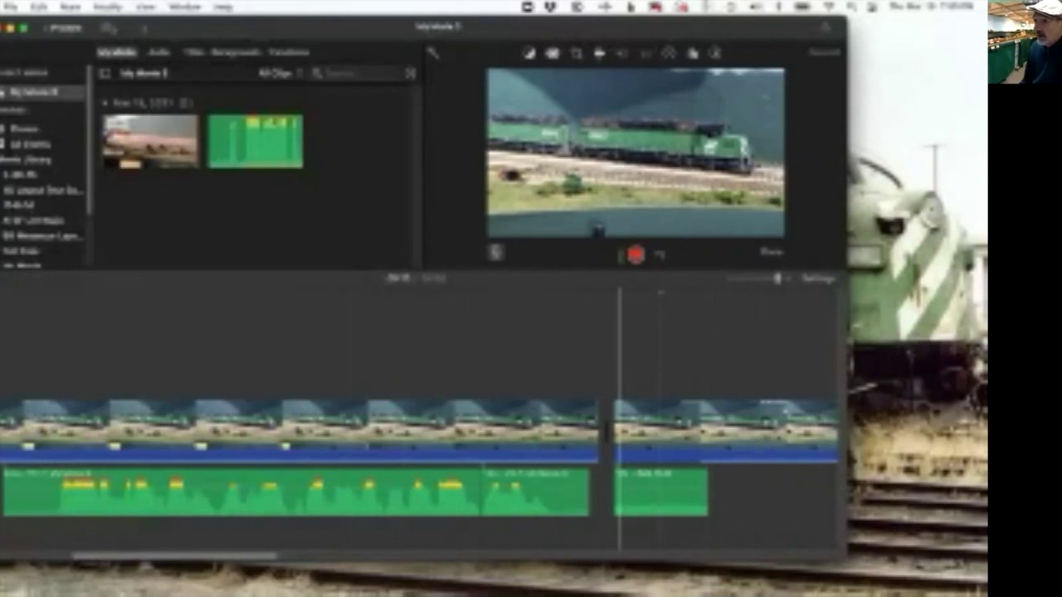
click(320, 332)
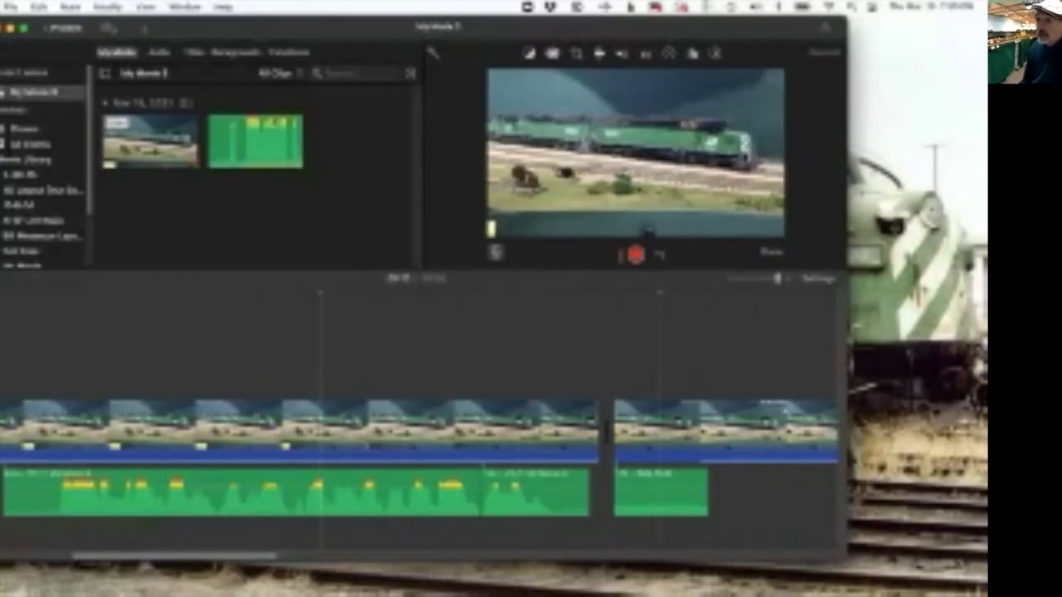
Leave the movie for the projects overview, saving it under the name "test".
click(62, 29)
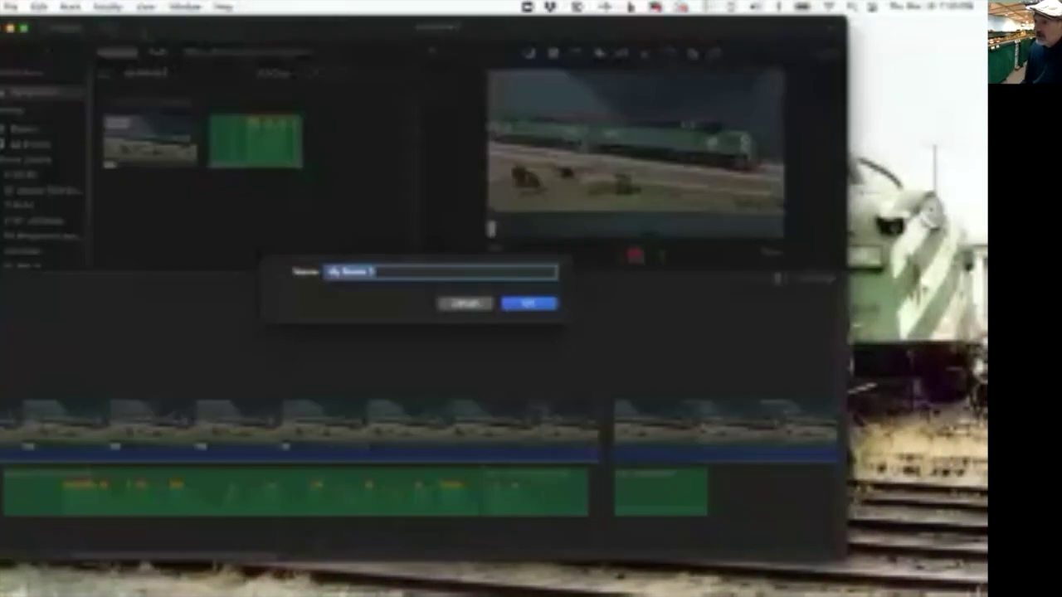
text(test)
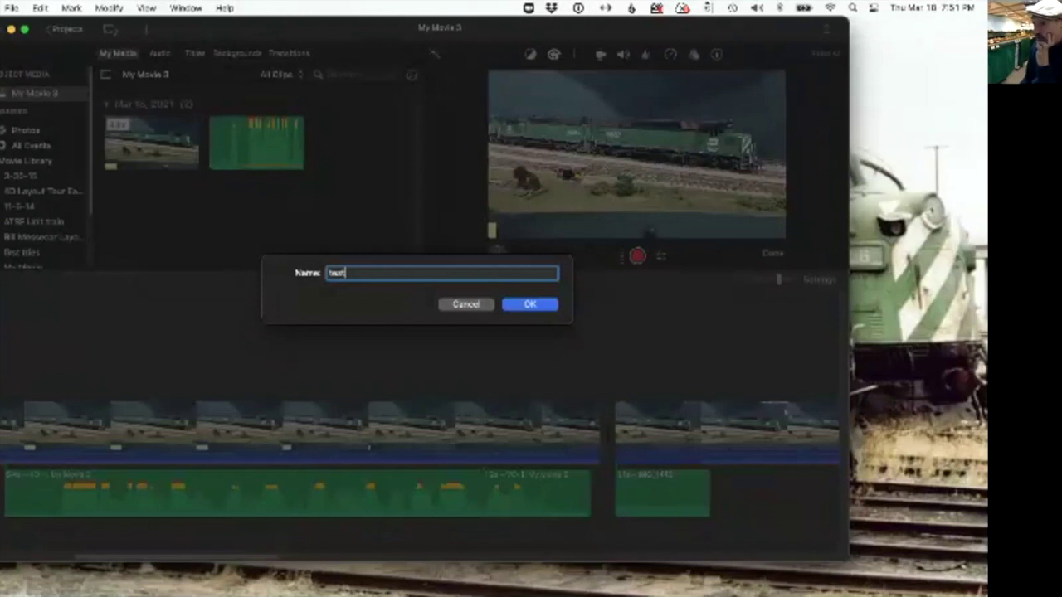
key(Return)
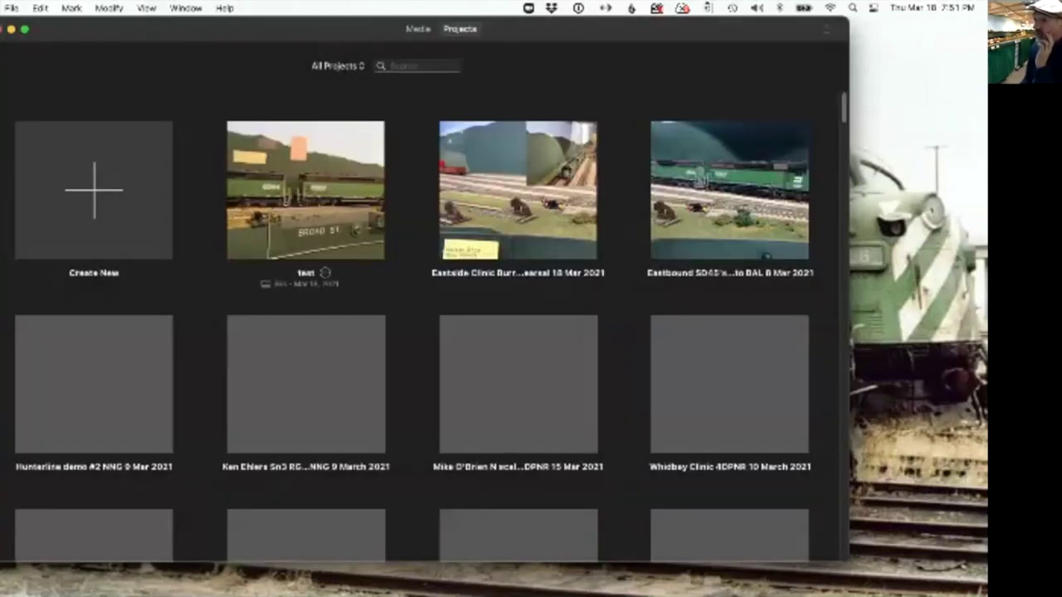
Share the test project for YouTube & Facebook at SD 480p (640 x 360) and proceed to saving the file.
click(305, 191)
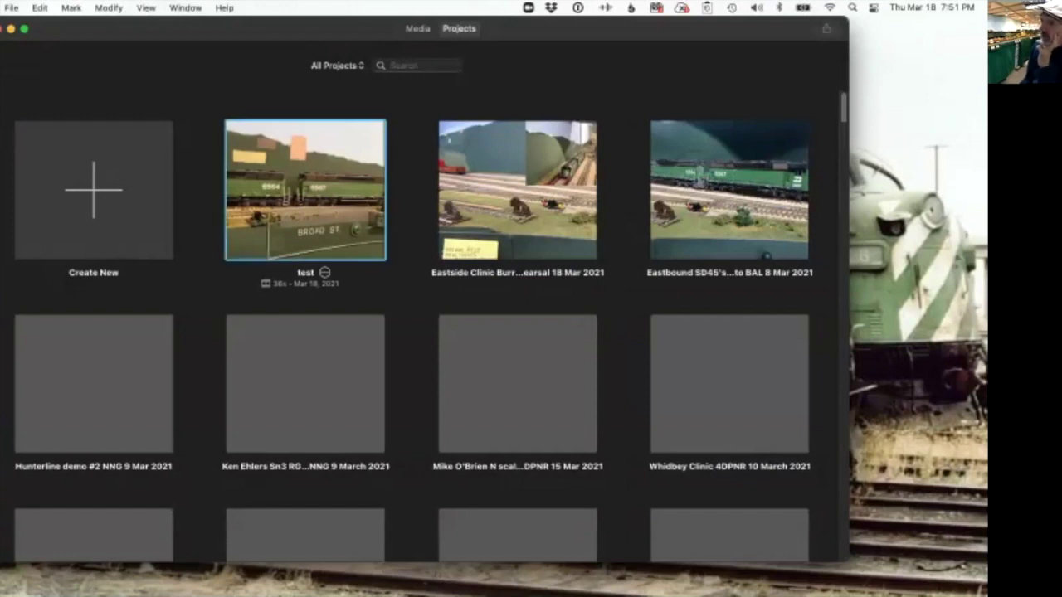
click(826, 28)
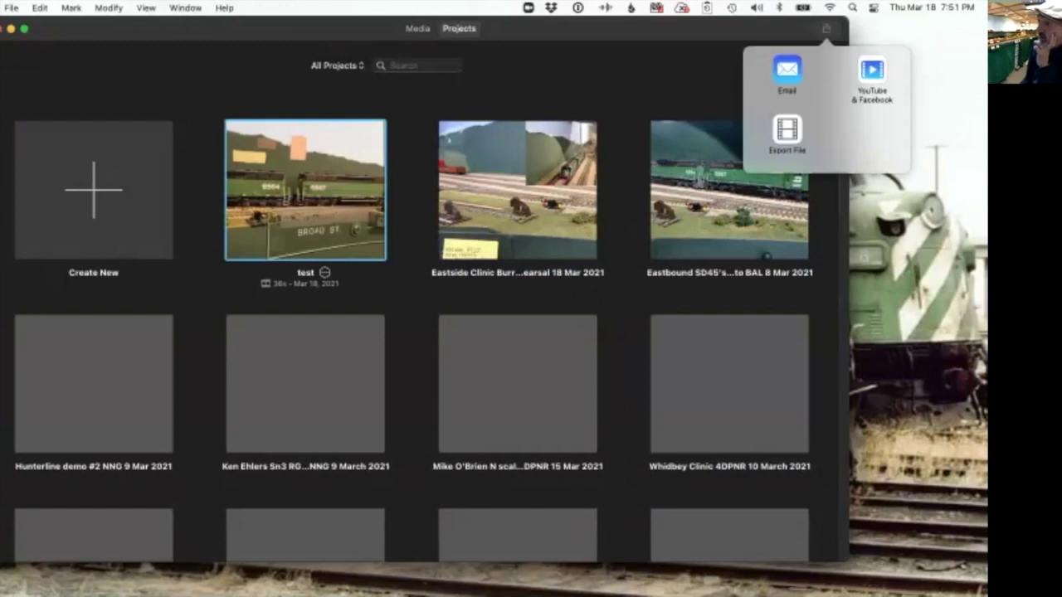
click(872, 70)
click(872, 70)
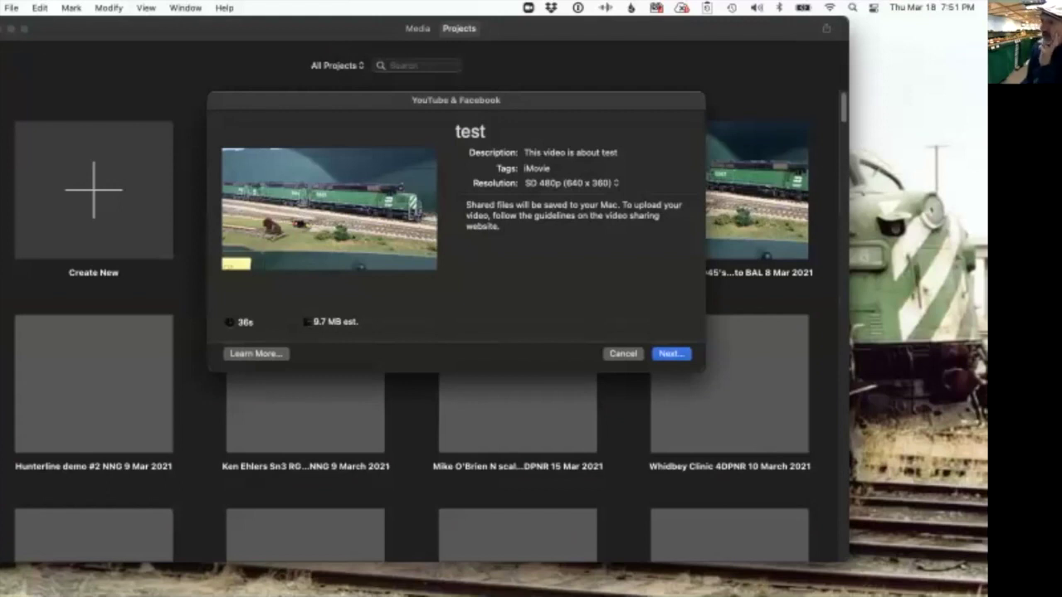
click(671, 354)
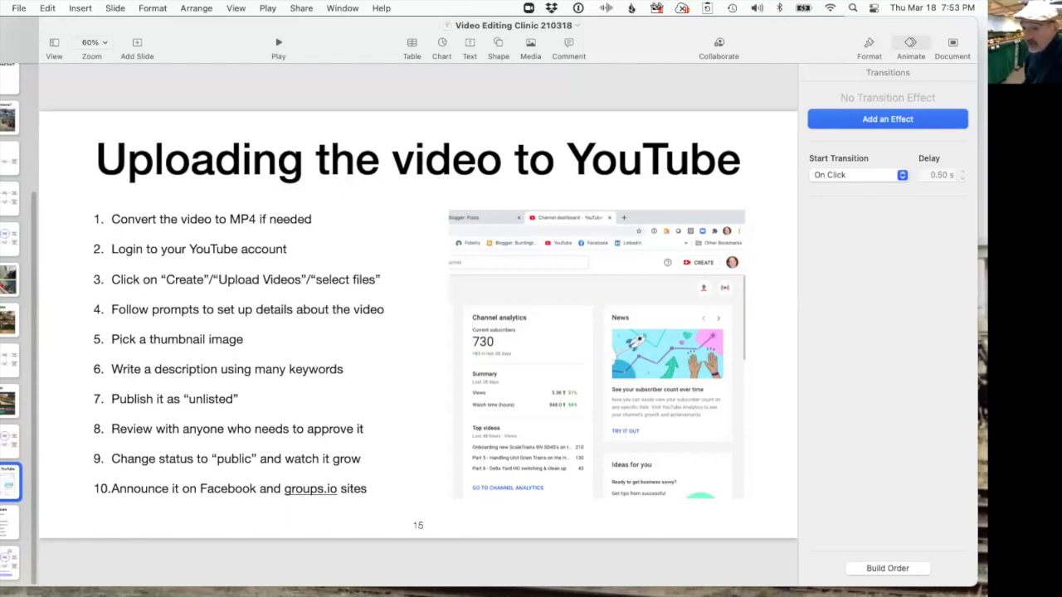
Switch to Chrome and open the channel dashboard in YouTube Studio from the YouTube account.
mouse_move(280, 583)
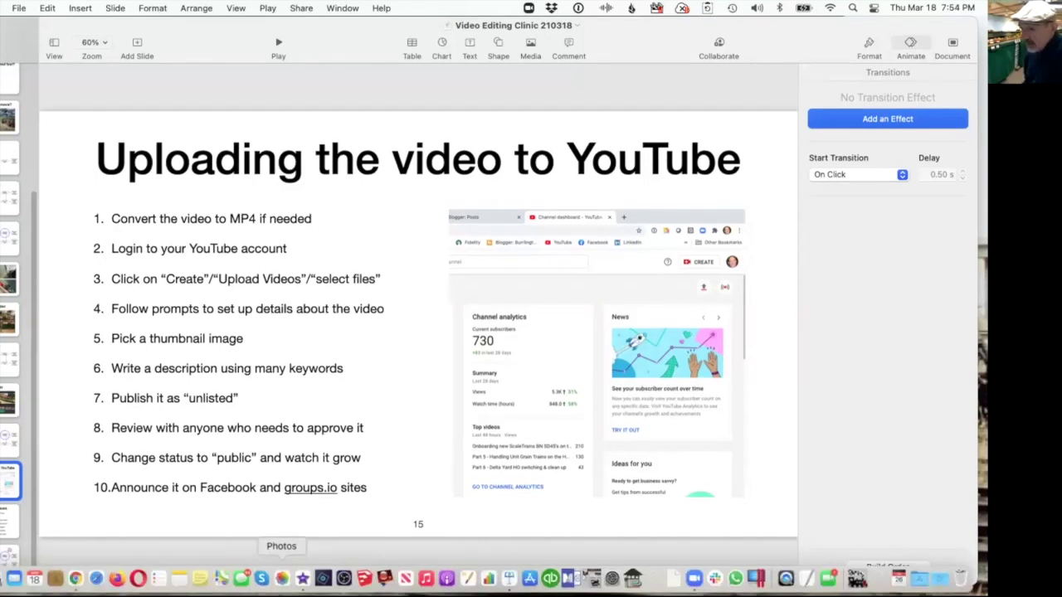
click(75, 579)
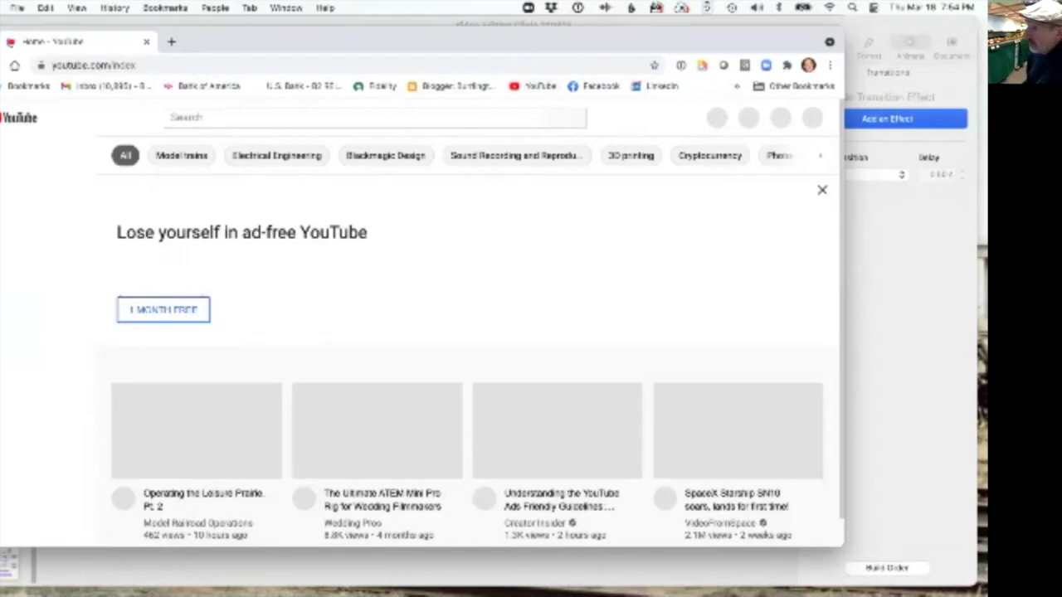
click(808, 118)
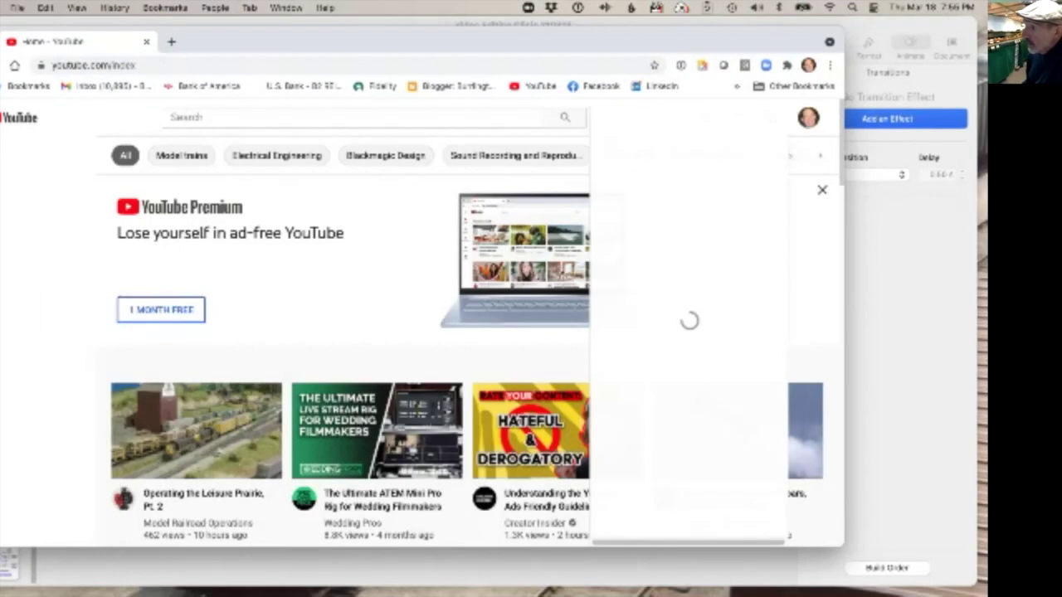
click(659, 244)
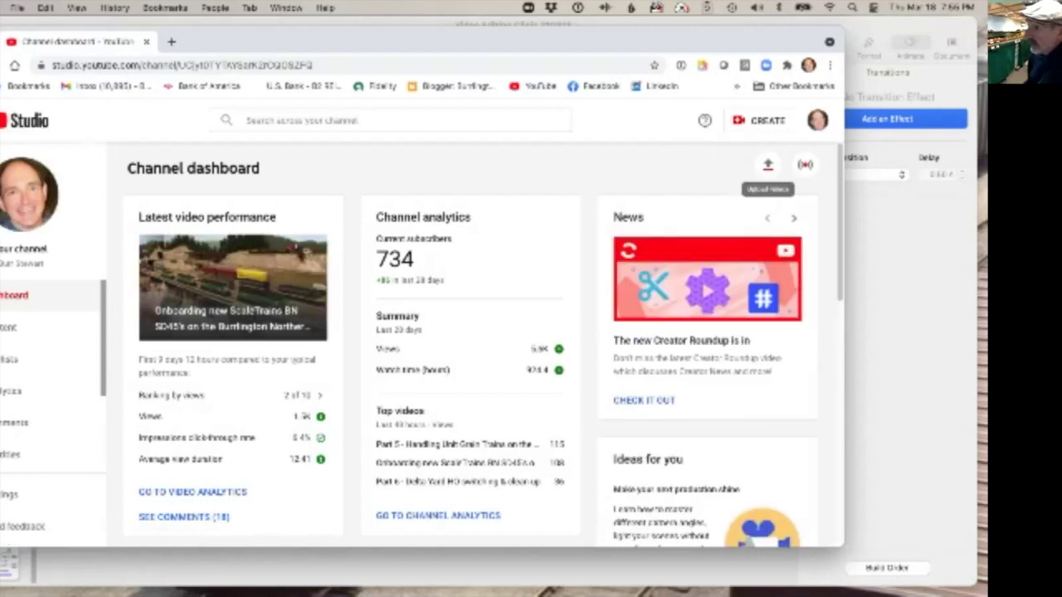
Upload the file "test - SD 480p.mov" from the Desktop folder as a new video on the channel.
click(768, 164)
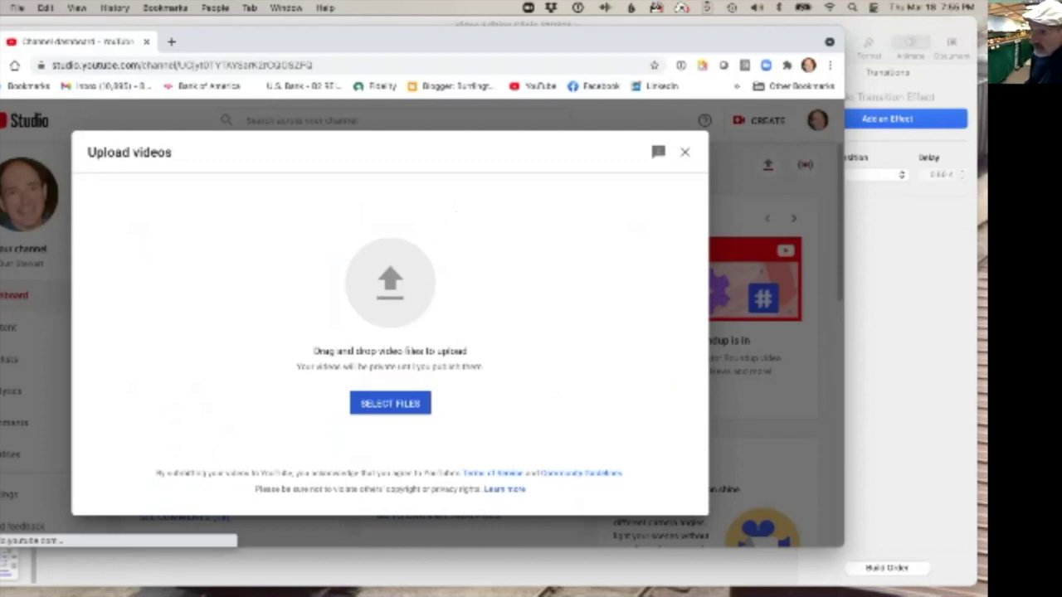
click(390, 403)
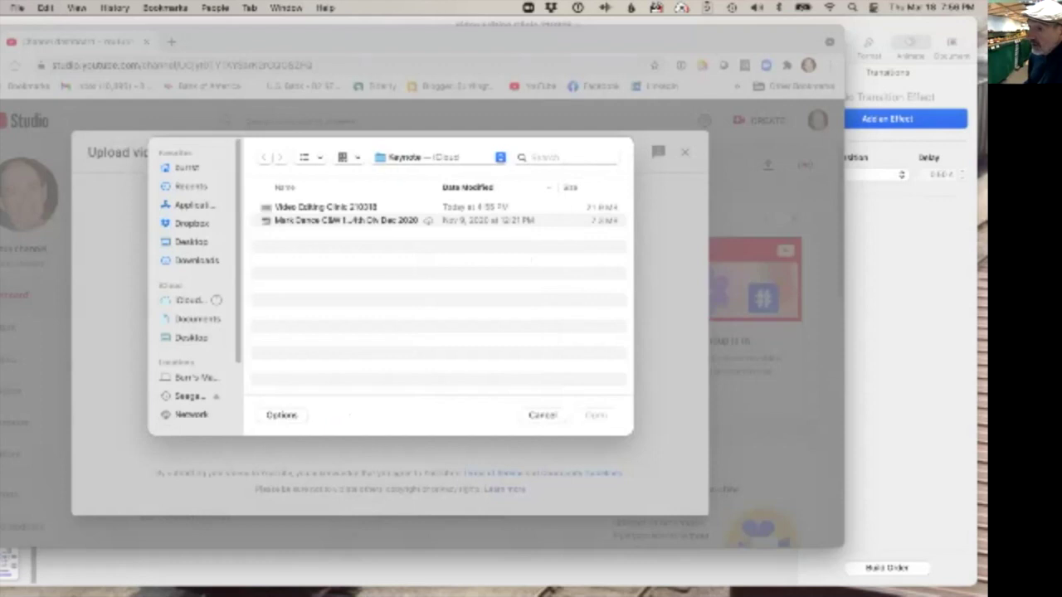
click(191, 338)
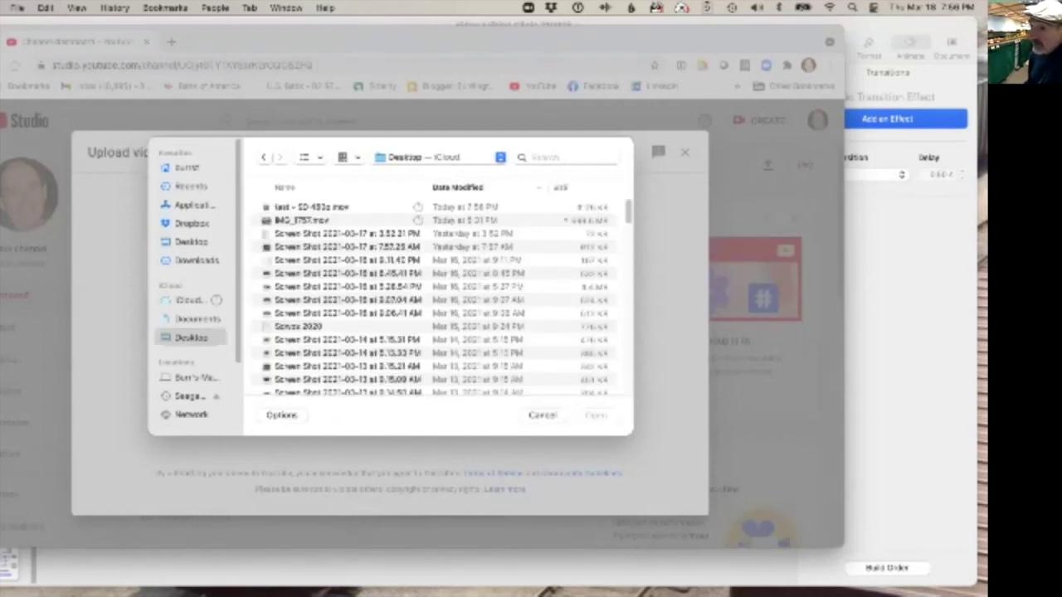
double_click(312, 208)
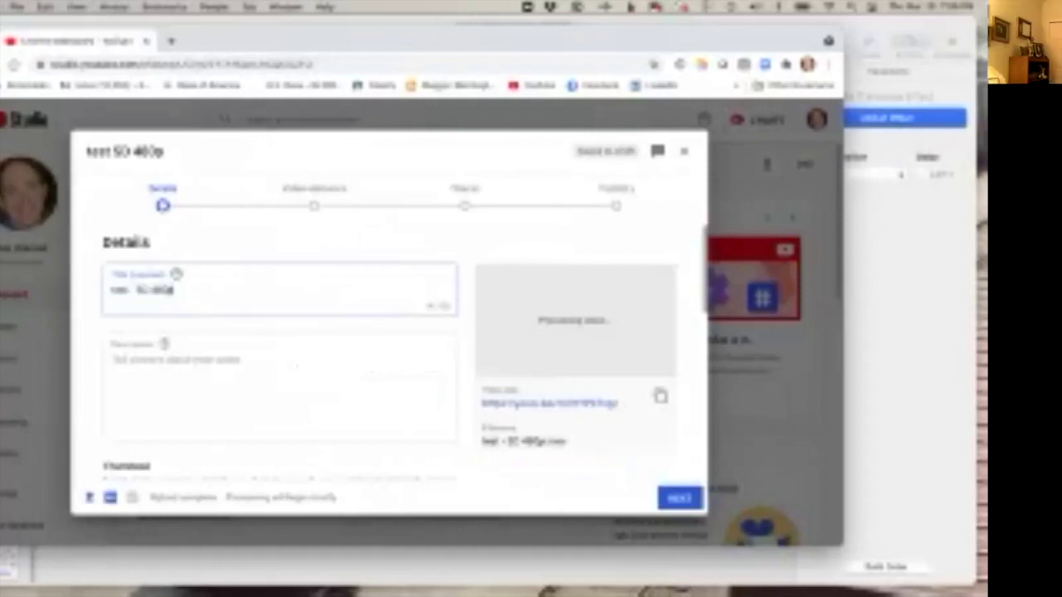
Enter "Example Zoom" as the description of the uploaded test SD 480p video.
click(280, 386)
text(Cool)
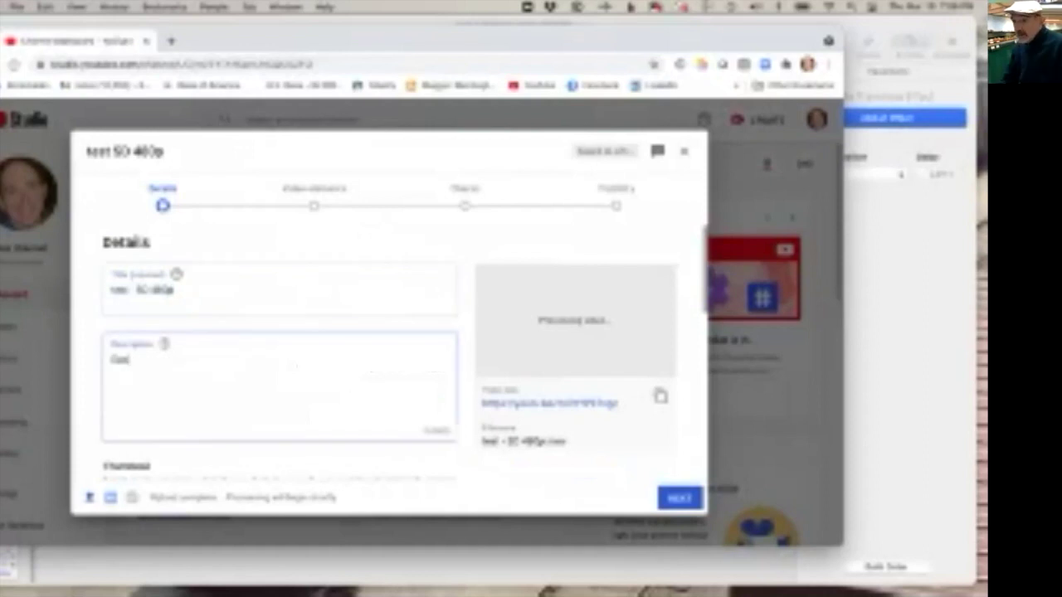
text(mple 2)
text(oom)
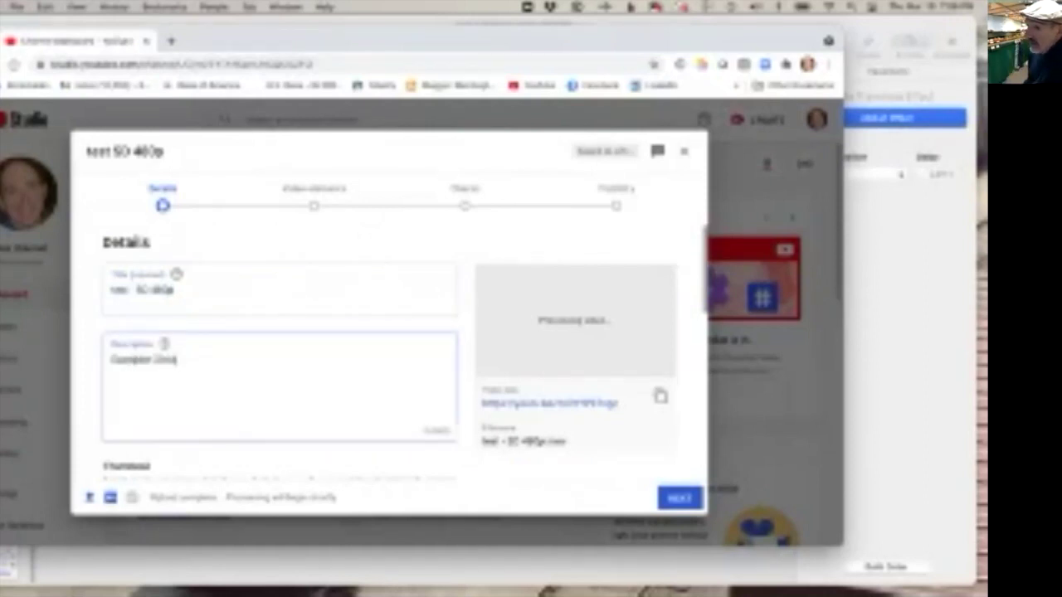
Proceed past the video elements and checks stages, set the video's visibility to Public, and copy its link.
click(679, 498)
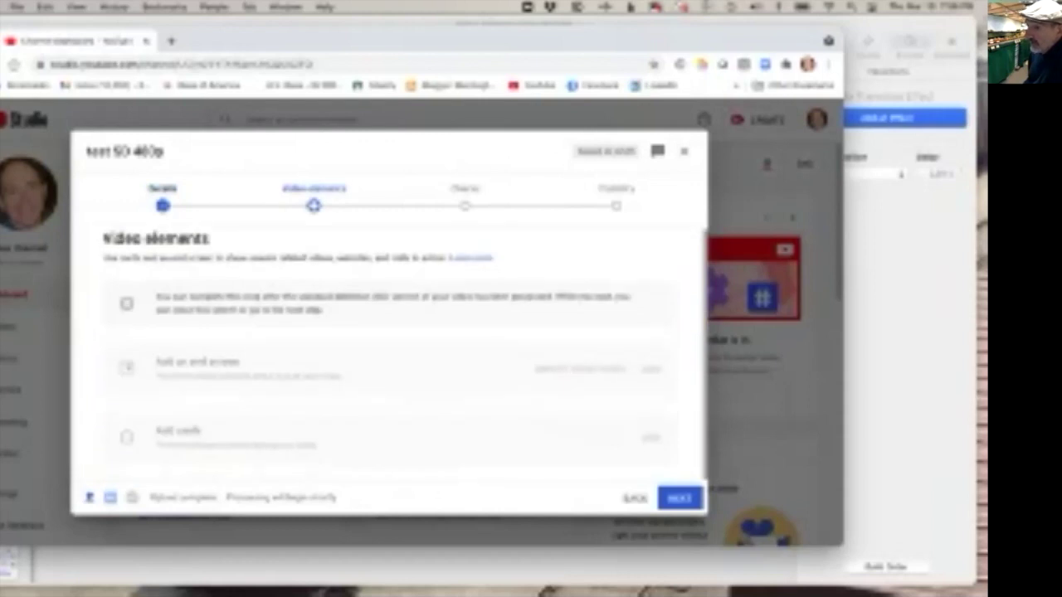
click(679, 498)
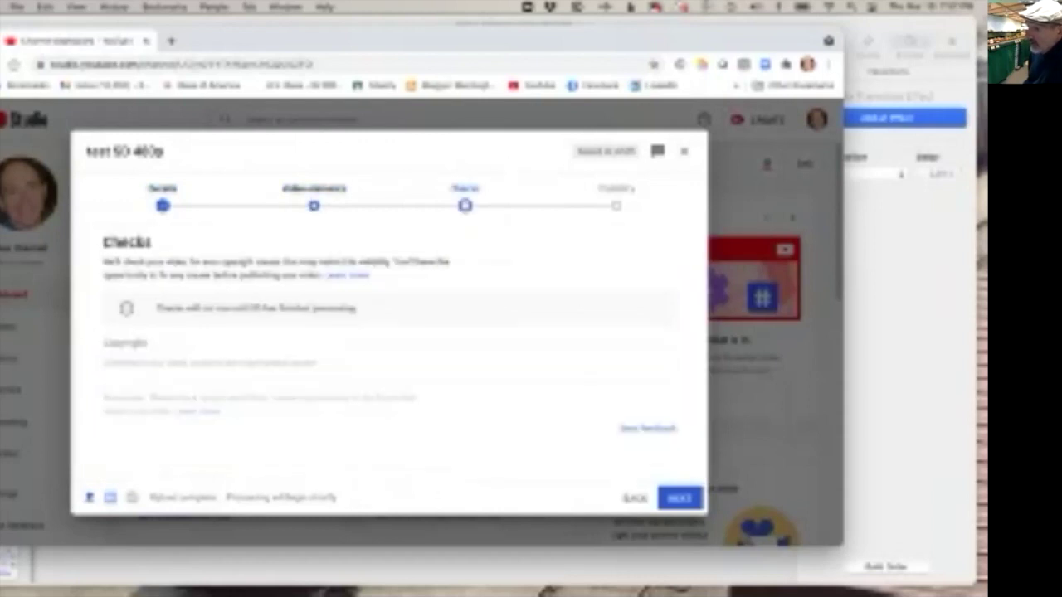
click(680, 497)
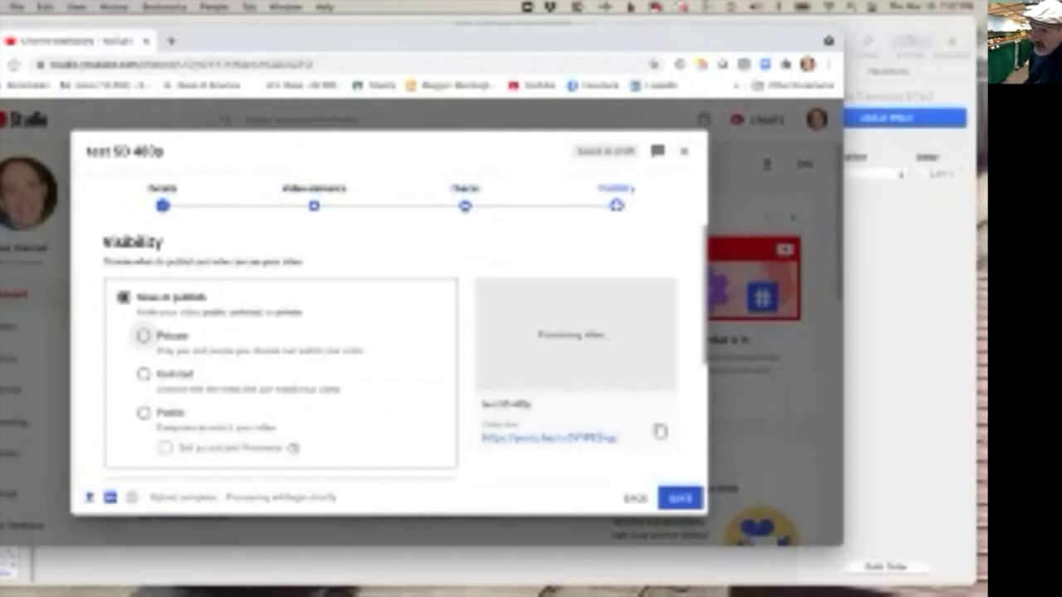
click(143, 413)
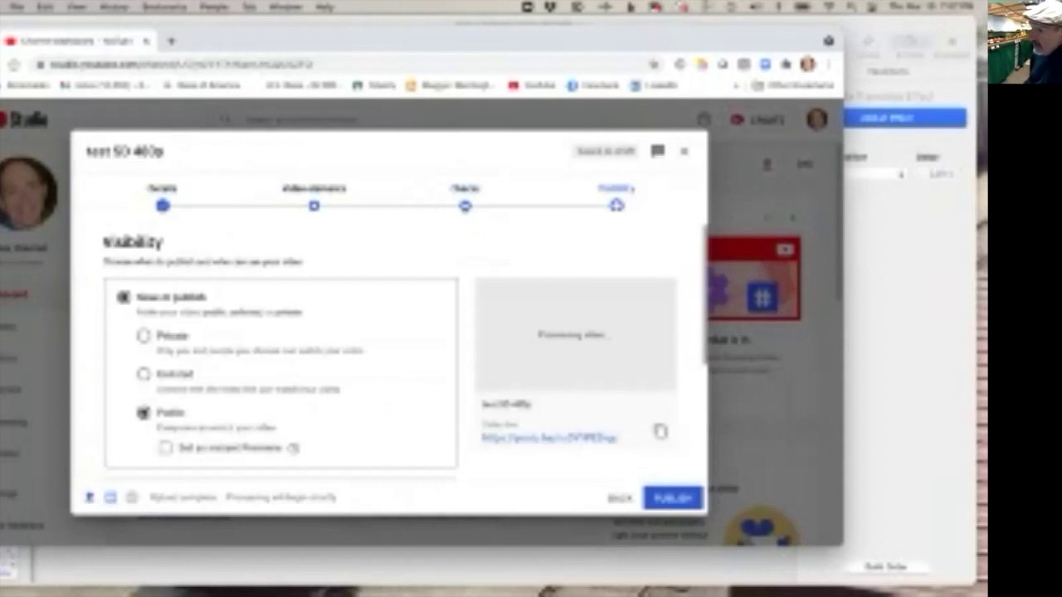
click(660, 432)
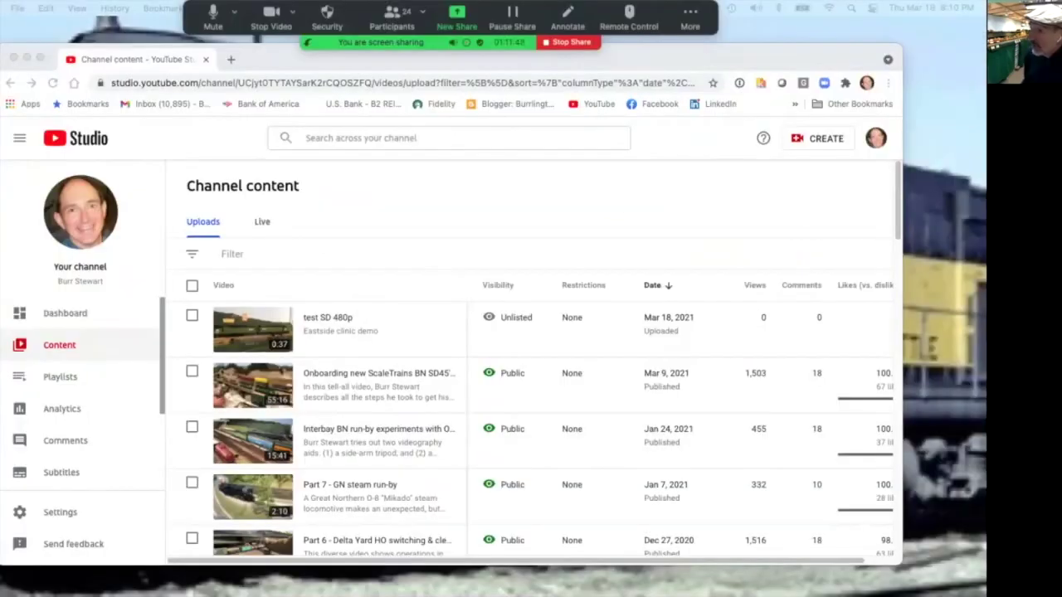
Open the video details of the "test SD 480p" upload from the channel content list.
click(531, 208)
mouse_move(317, 329)
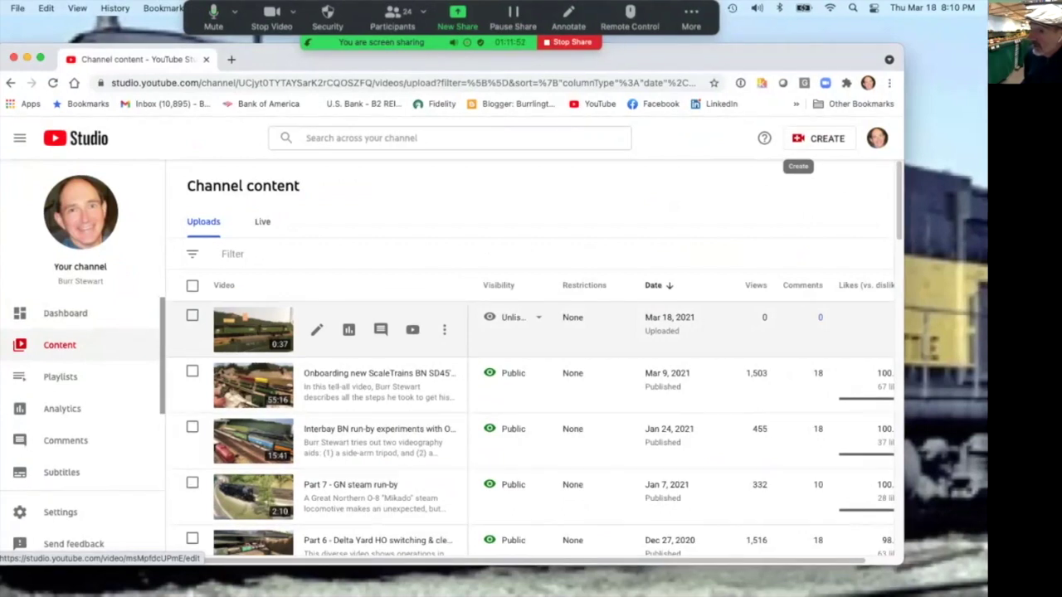
click(317, 329)
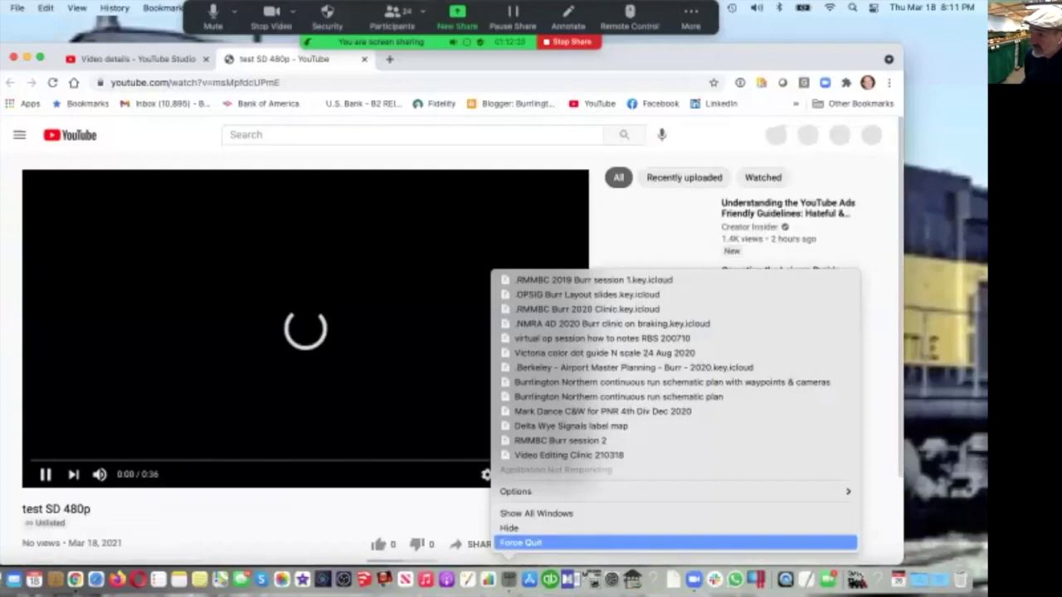
Force-quit the unresponsive presentation application and show the playing test SD 480p video in full screen.
click(521, 542)
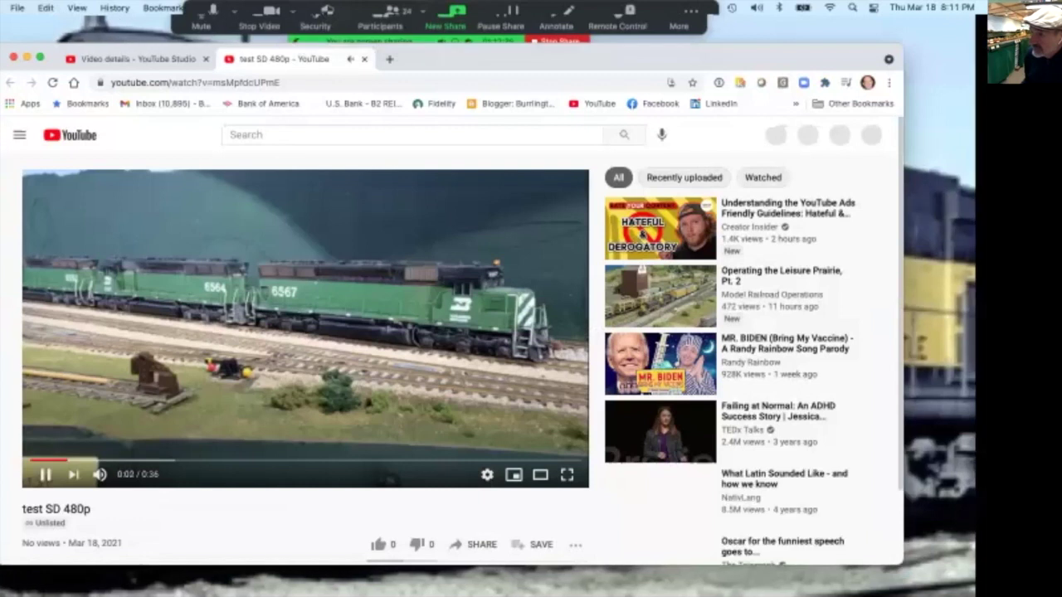
key(f)
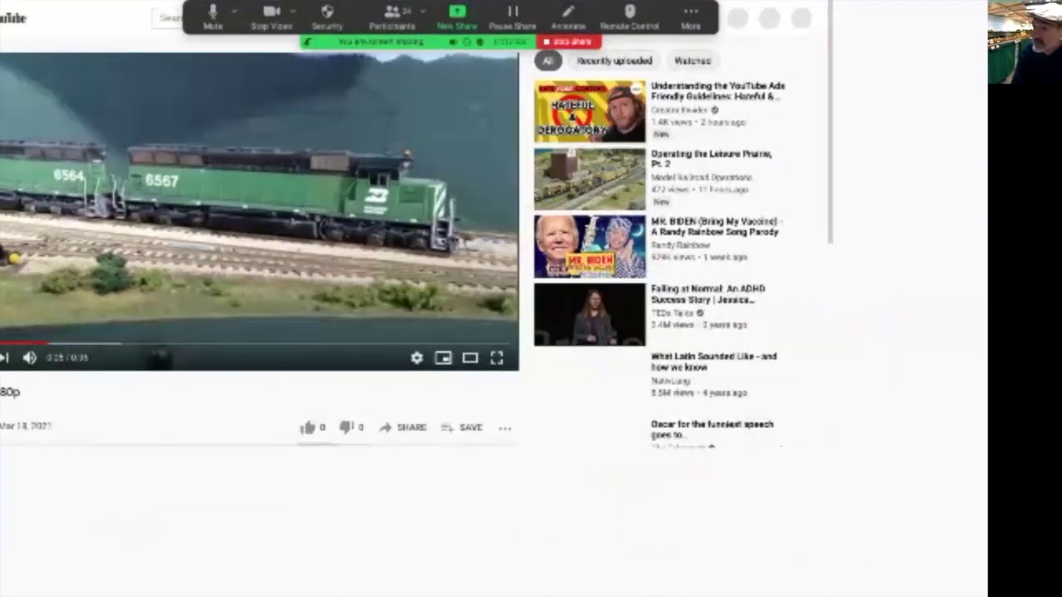
key(f)
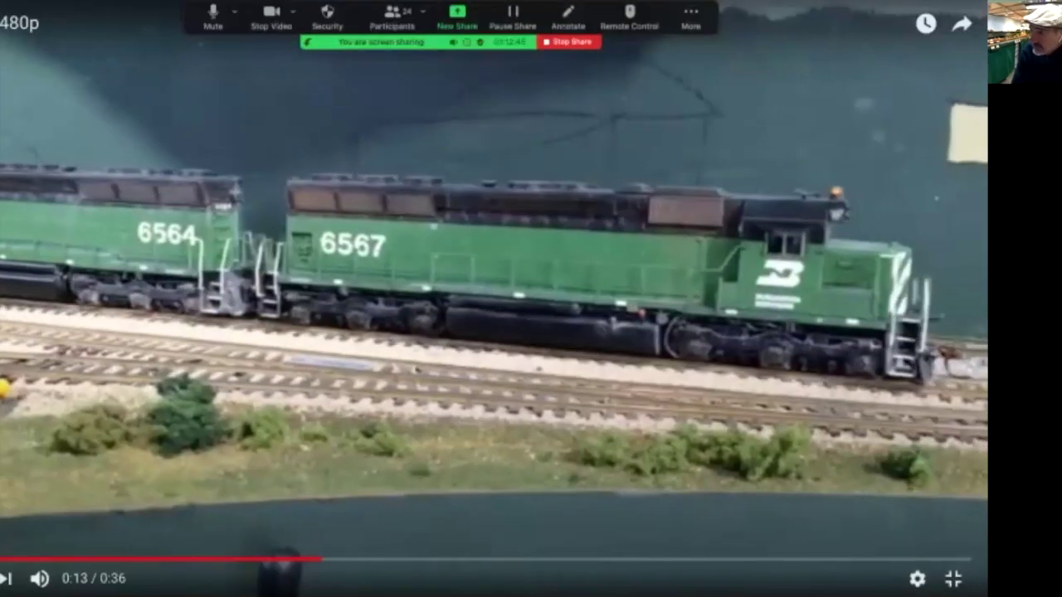